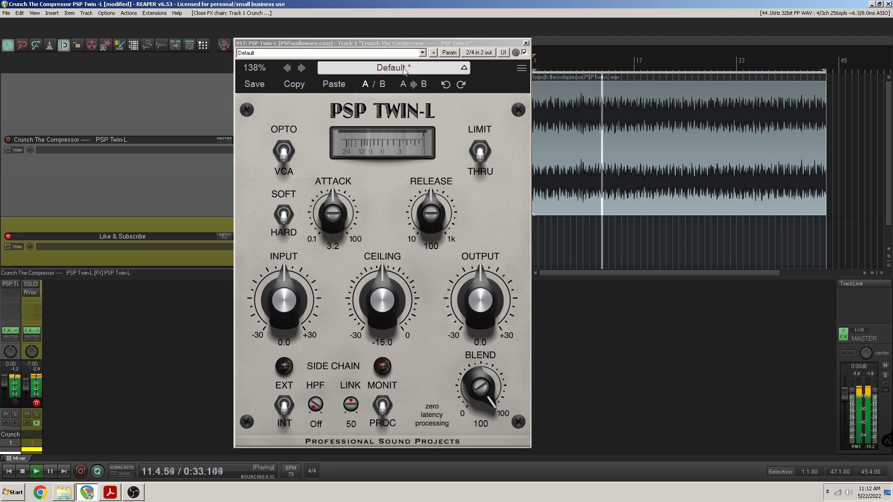
Step: Engage the limiter with the output at 2.6 and the ceiling at -15.9, and compare it against Thru
click(484, 156)
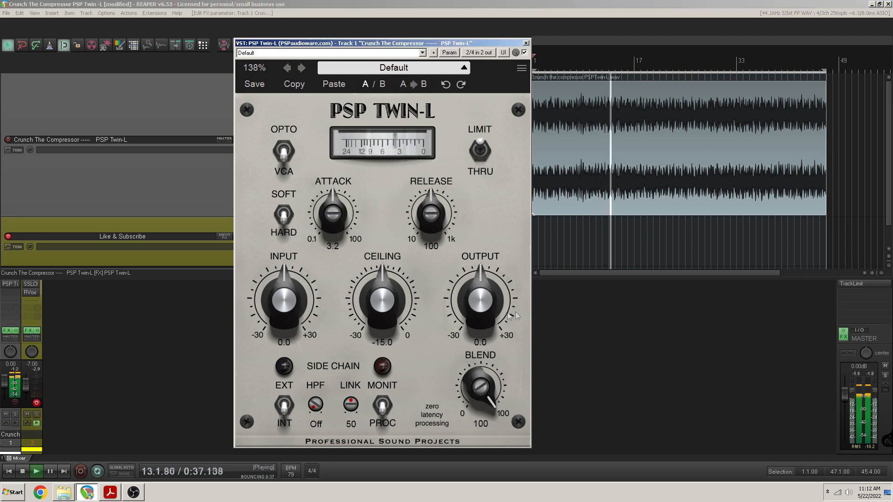
drag(483, 300, 493, 293)
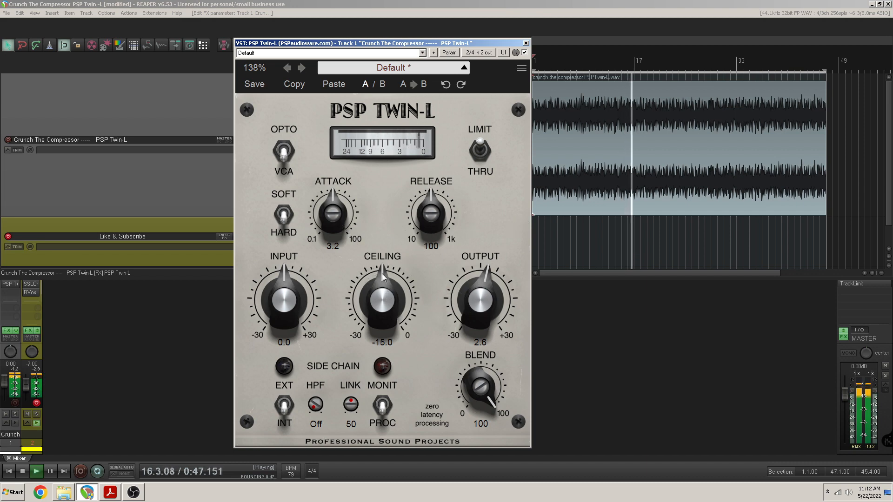
drag(379, 283, 380, 293)
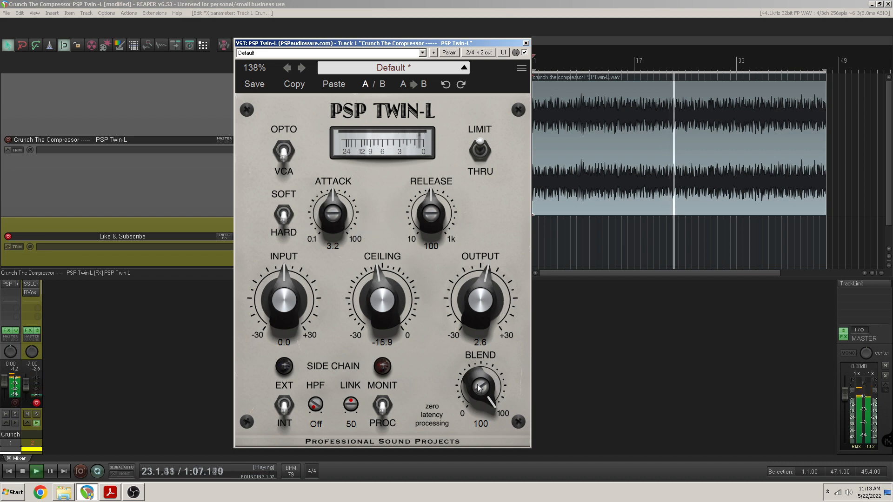
click(481, 151)
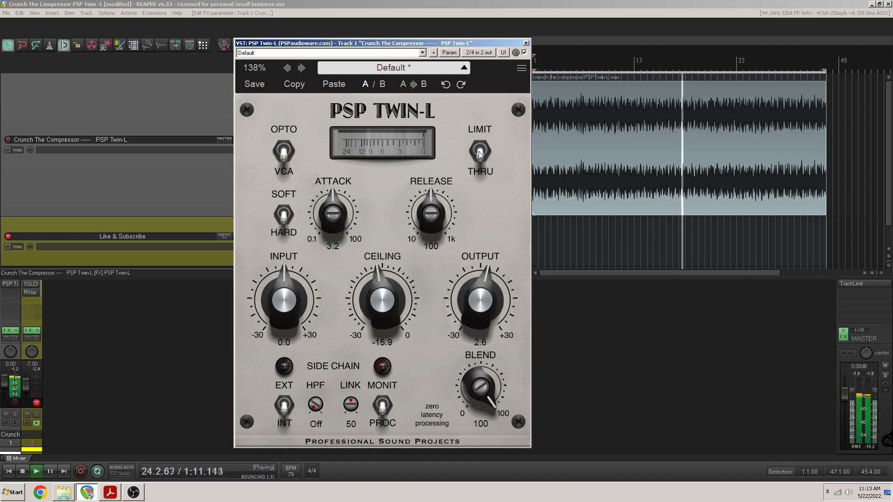
click(479, 152)
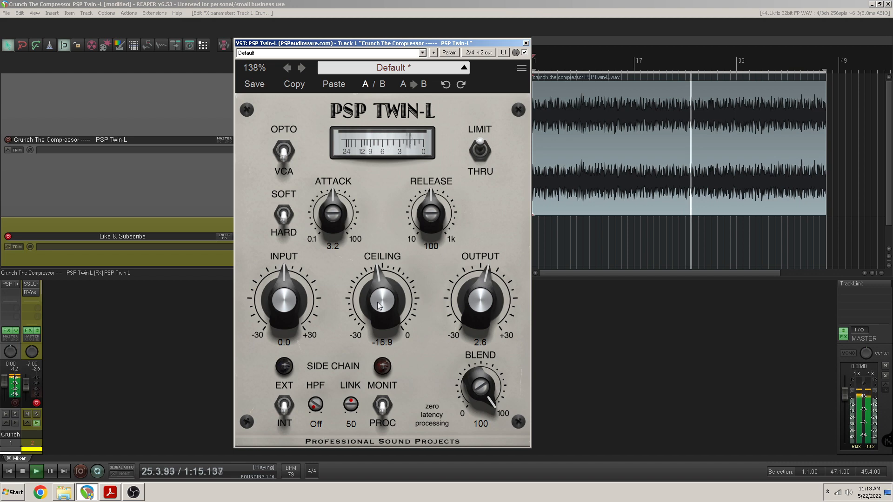
Step: Set the attack to 7.4 and the output to 3.2, and compare the limited signal against Thru
scroll(319, 213, up, 1)
drag(319, 213, 325, 200)
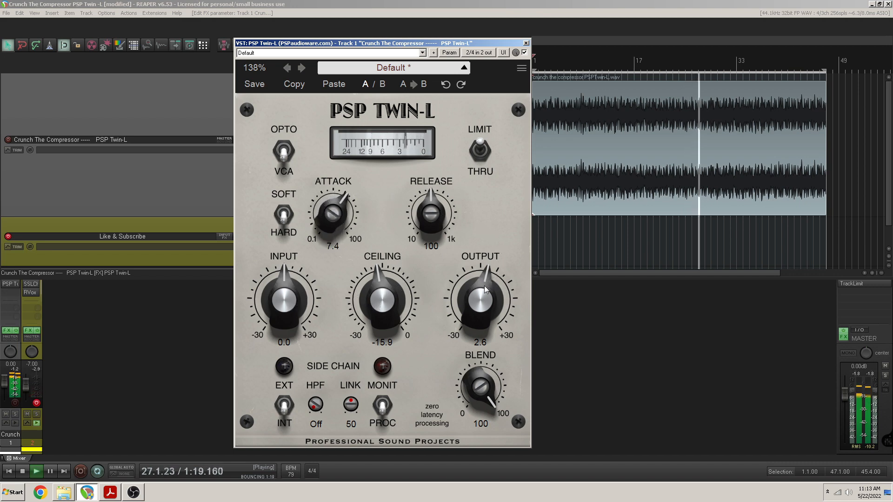
drag(484, 285, 485, 283)
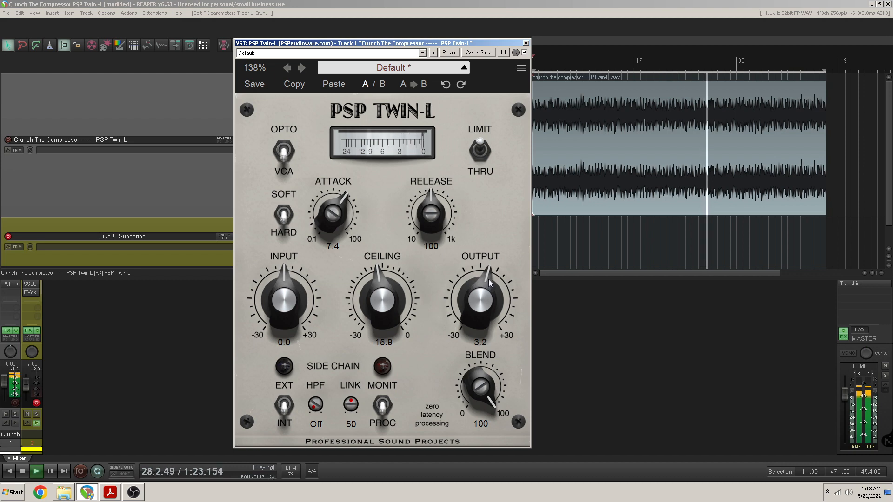
click(481, 151)
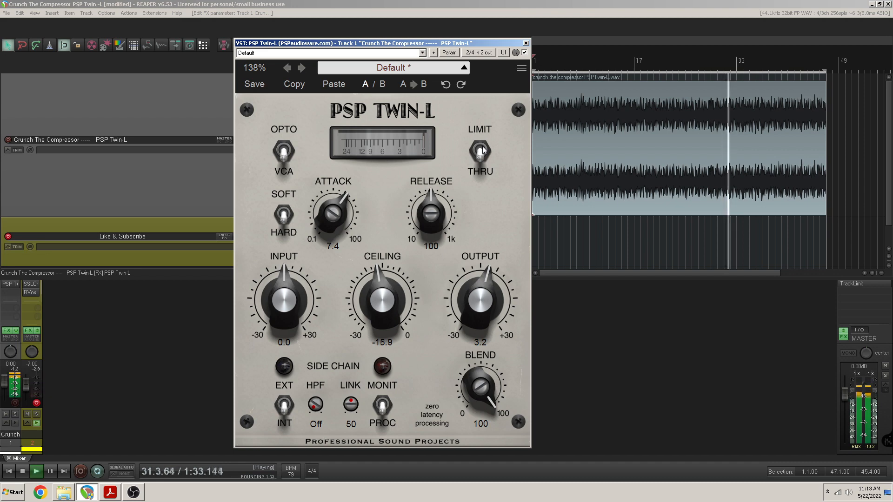
click(480, 150)
Step: Lower the output to 1.8 and the ceiling to -17.4
scroll(472, 315, down, 3)
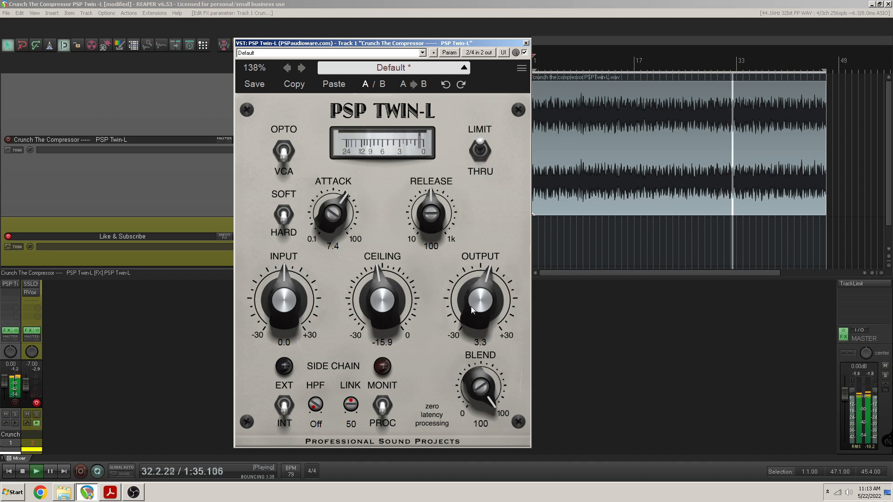
scroll(472, 314, down, 1)
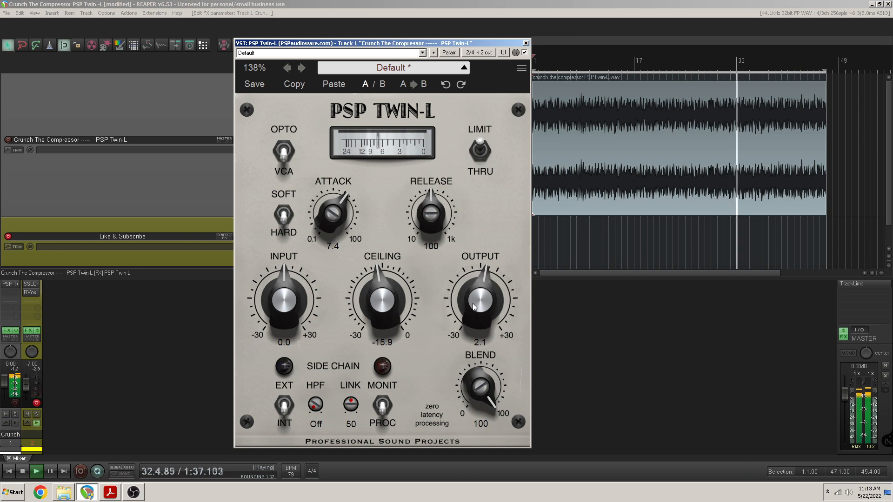
scroll(473, 307, down, 1)
scroll(386, 294, down, 1)
scroll(387, 296, down, 2)
scroll(390, 303, down, 1)
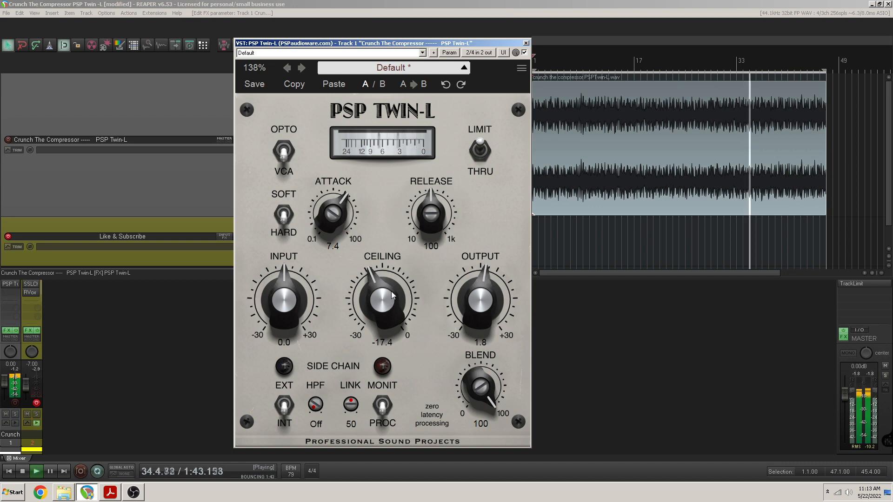
Step: Set the attack to 11.6, the release to 15 and the output to 2.6
drag(341, 225, 343, 216)
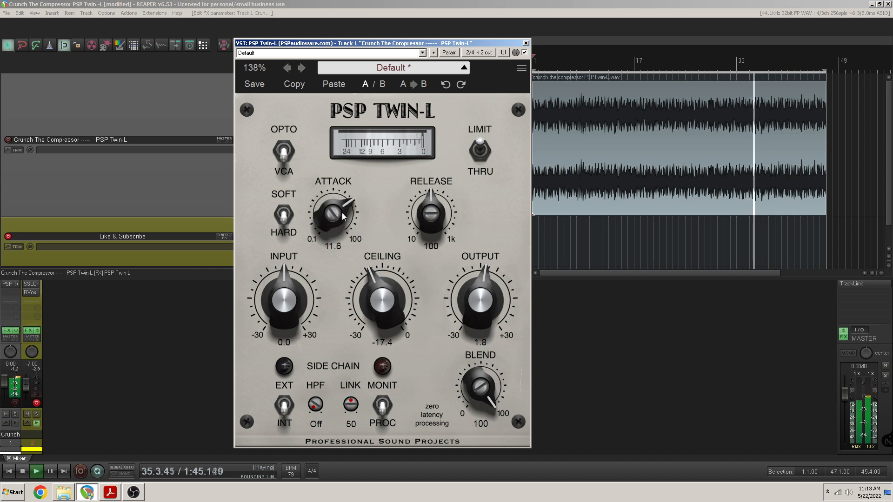
drag(437, 224, 426, 284)
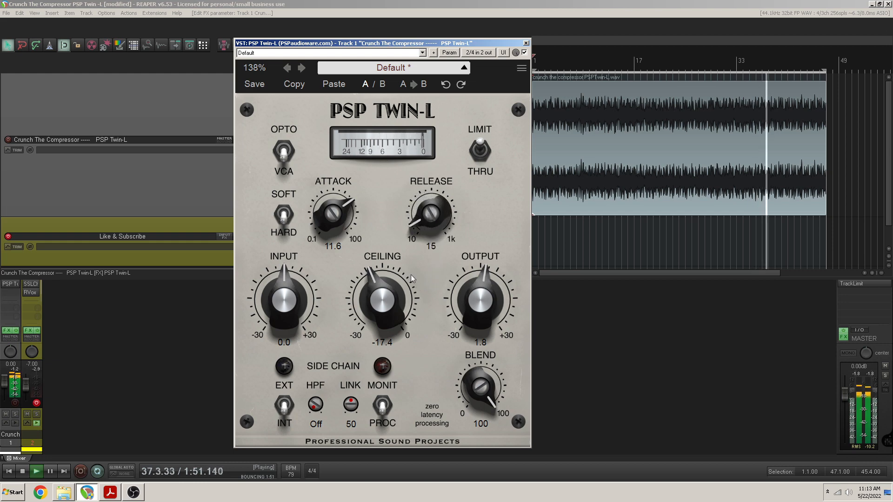
drag(484, 309, 485, 307)
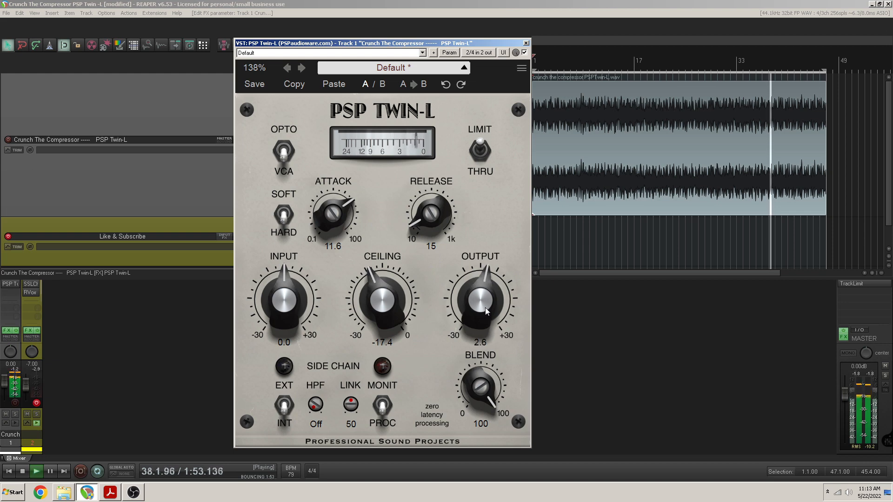
Step: Compare the limited signal against Thru, and readjust the output to 1.8 and the release to 22
click(483, 148)
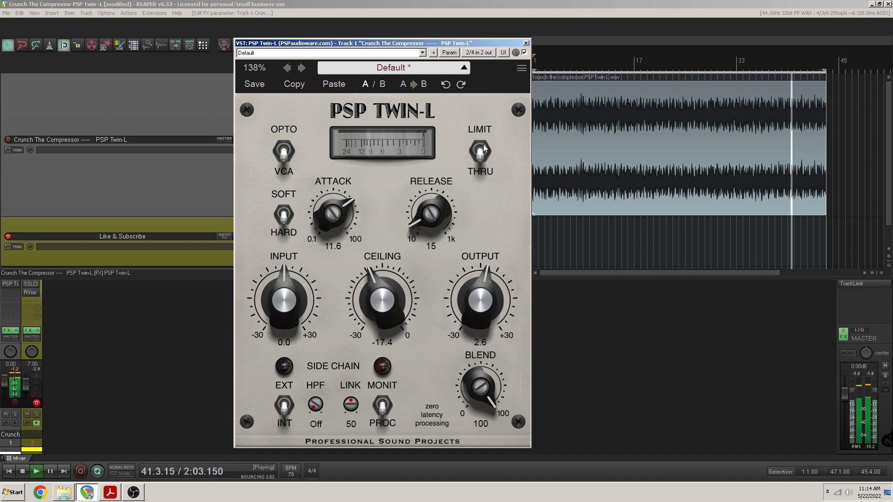
click(483, 148)
drag(473, 299, 473, 302)
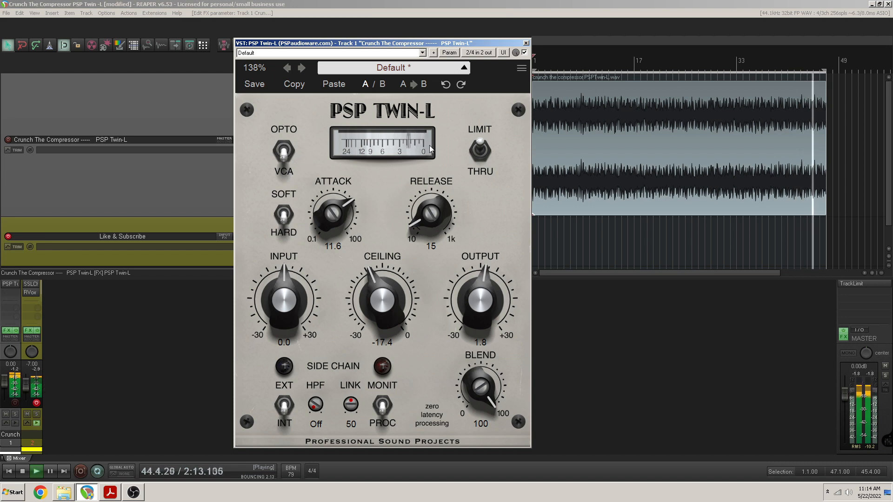
drag(424, 220, 424, 209)
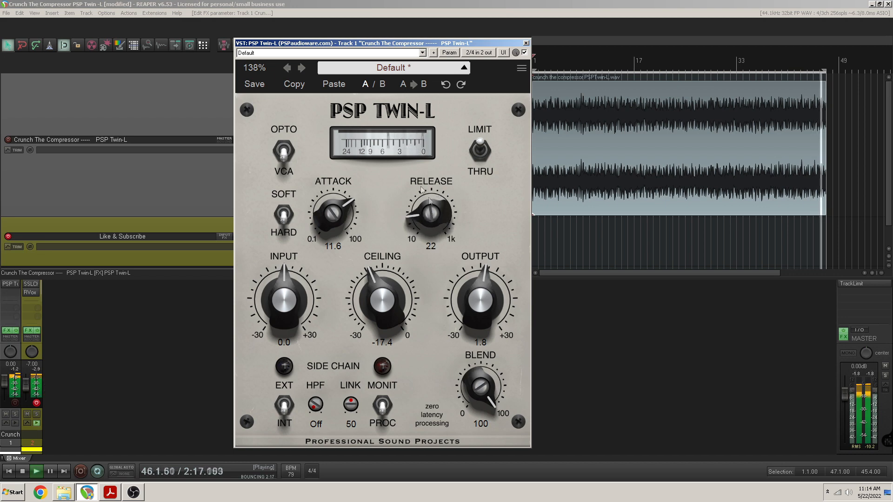
Step: Switch the knee to Soft and audition the Opto mode against VCA, ending on VCA
click(283, 150)
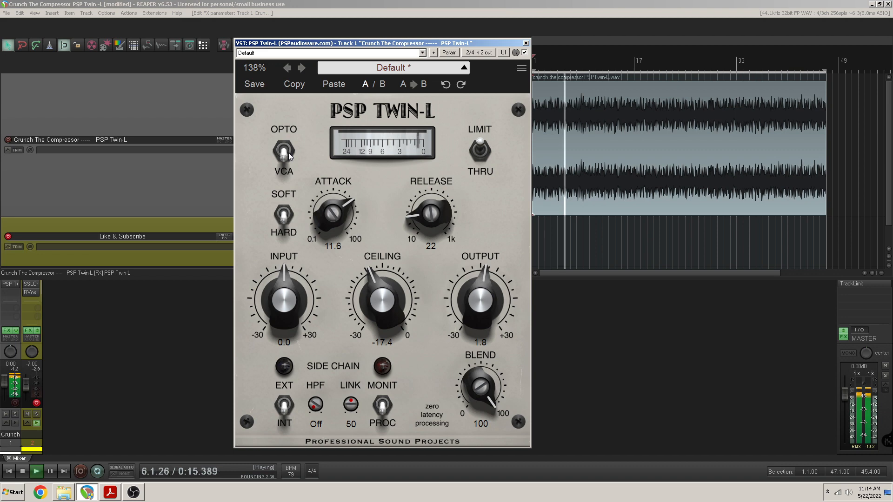
click(284, 217)
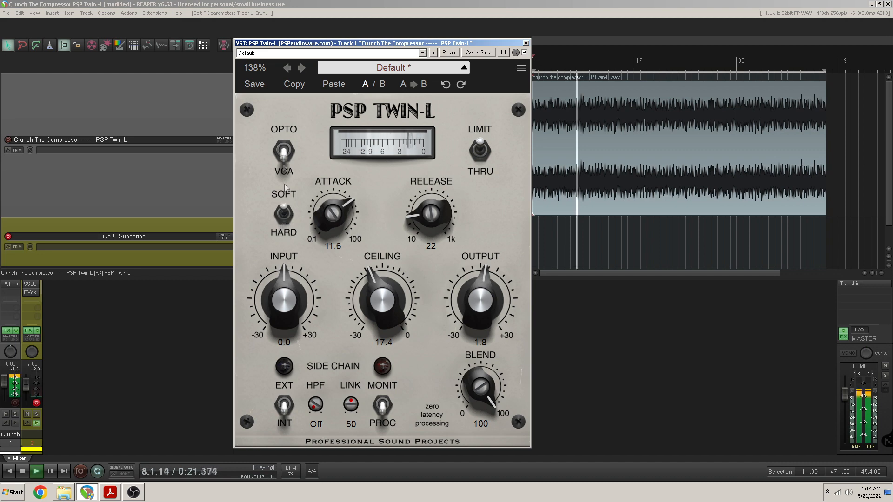
click(289, 152)
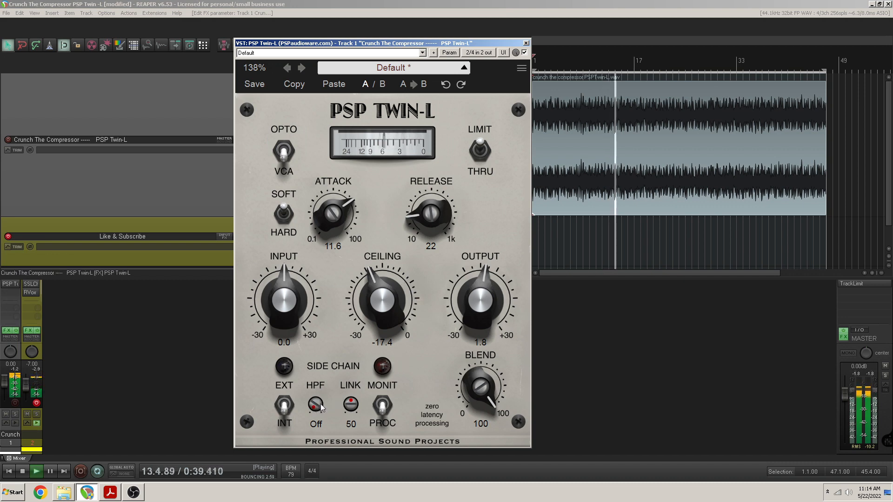
Step: Monitor the side chain while sweeping its high-pass filter up to 163, leave monitoring and bring the filter to 64.9
drag(319, 409, 319, 409)
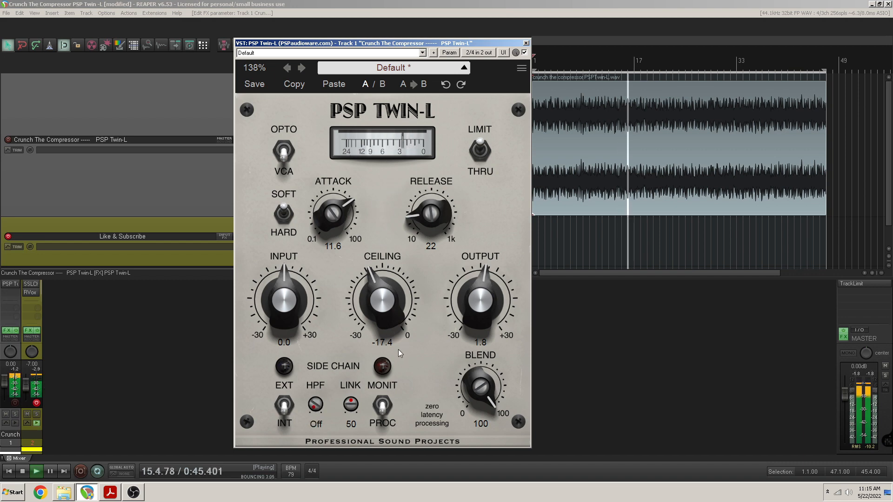
click(382, 405)
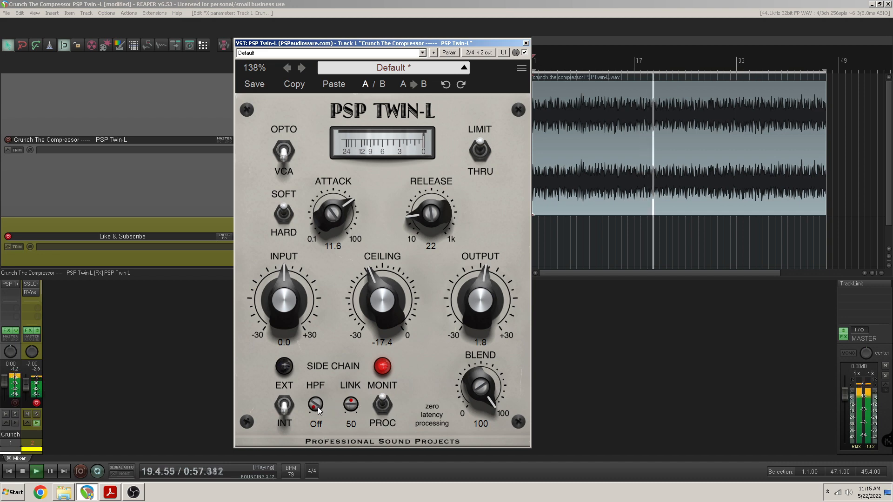
drag(319, 409, 343, 308)
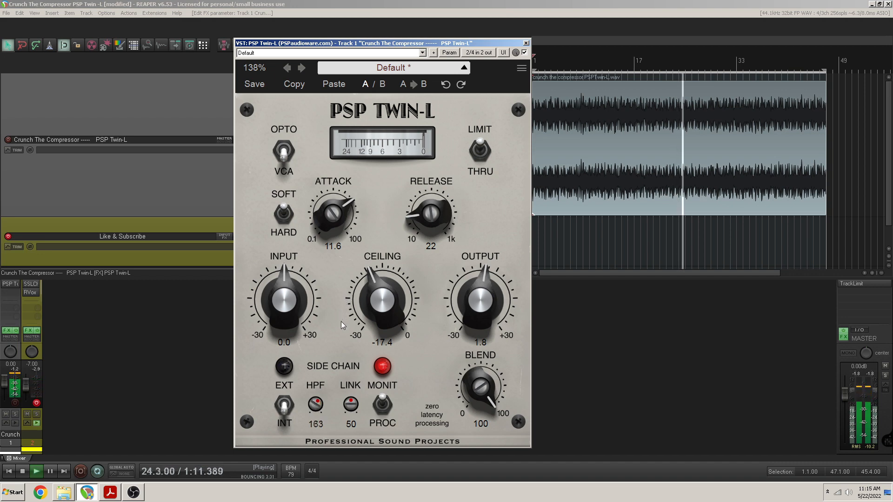
click(383, 406)
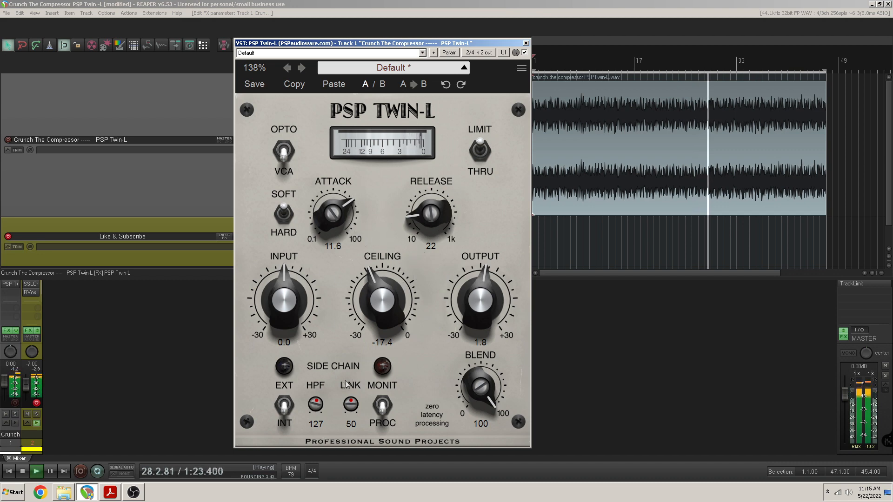
drag(315, 403, 322, 433)
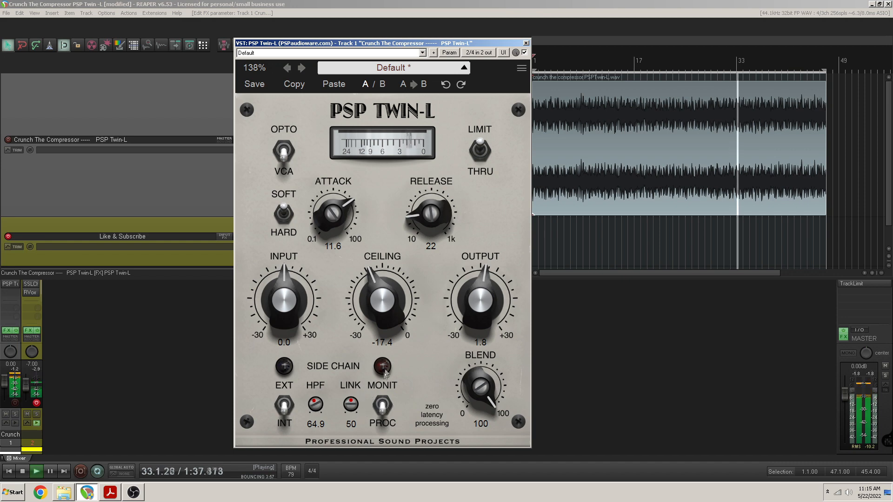
Step: Try a side-chain link of 0, reset the link to 50 and switch the high-pass filter off
drag(351, 404, 343, 476)
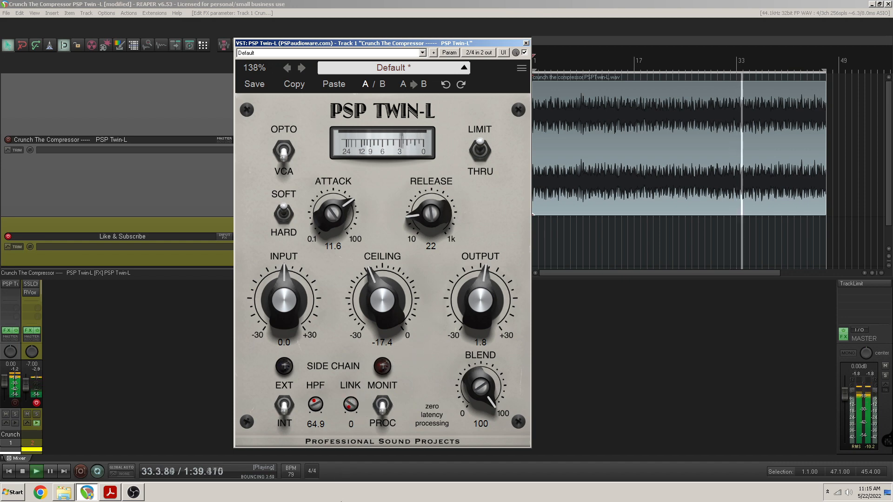
double_click(350, 403)
drag(315, 404, 312, 475)
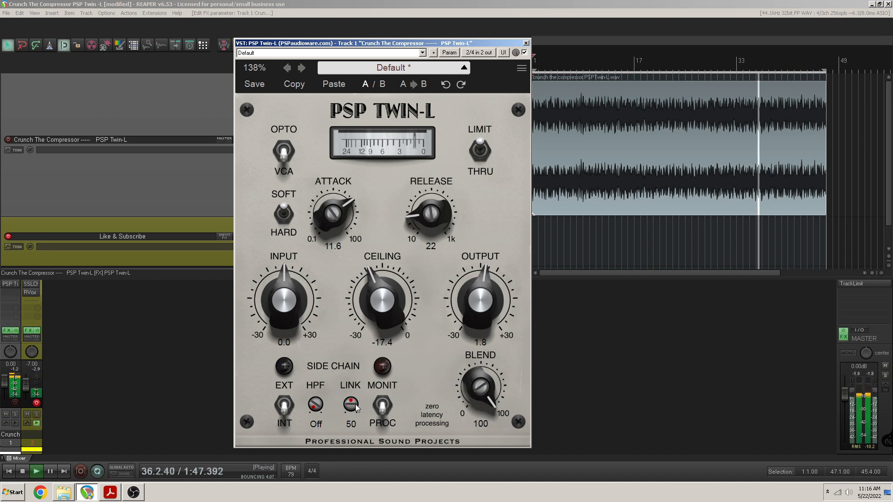
Step: Fine-tune the attack to 11.9, the release to 19 and the output to 2.8
scroll(421, 214, down, 3)
scroll(344, 222, up, 1)
scroll(496, 289, up, 2)
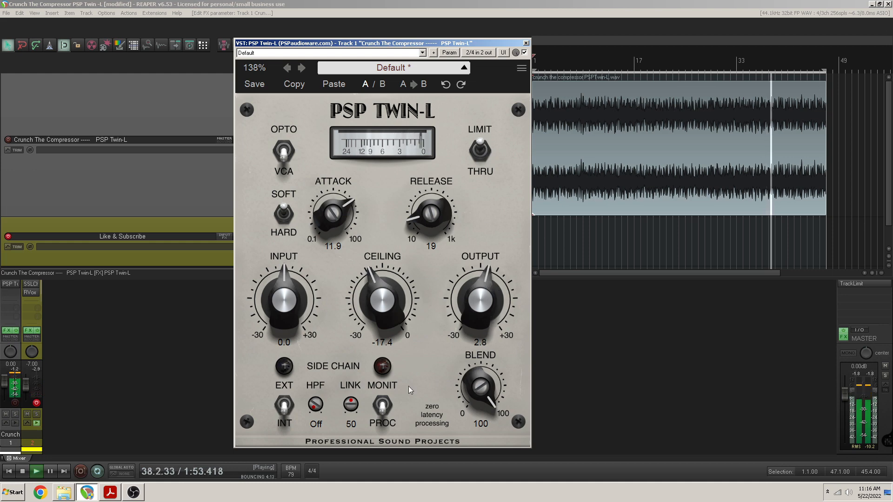
Step: Try the side-chain link at 0, set it to 100, and compare the limited signal against Thru
drag(352, 405, 355, 487)
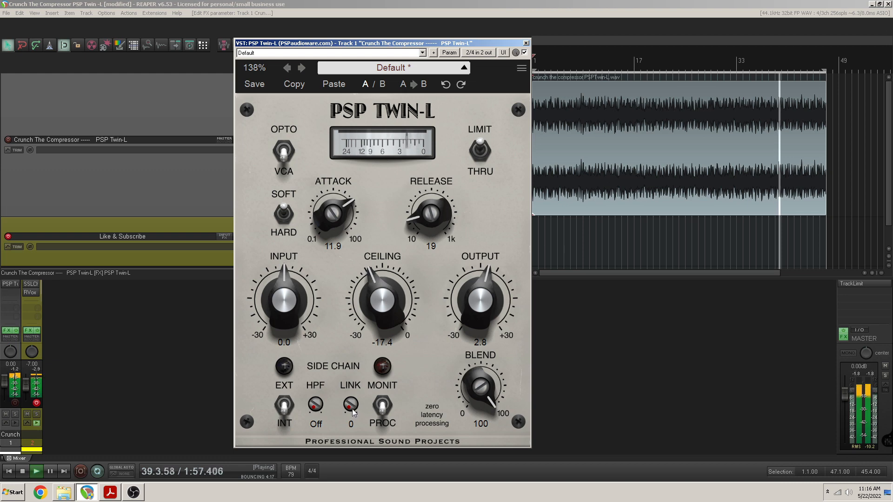
drag(353, 412, 380, 277)
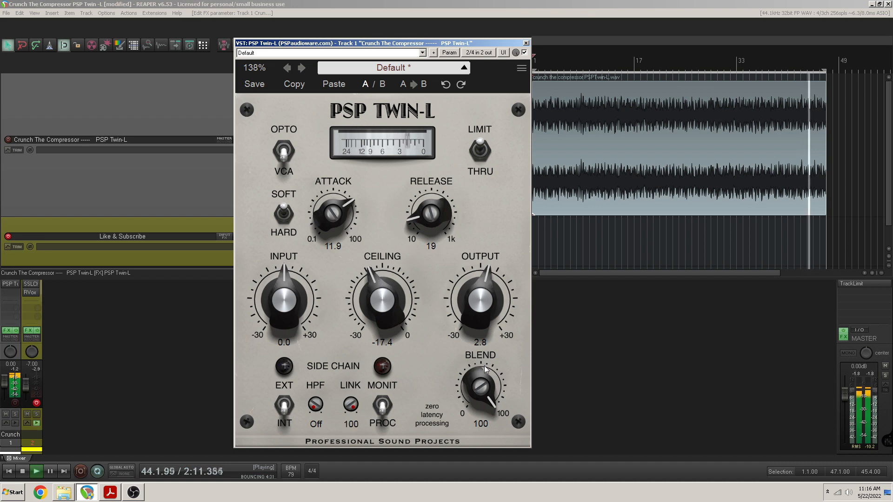
click(480, 151)
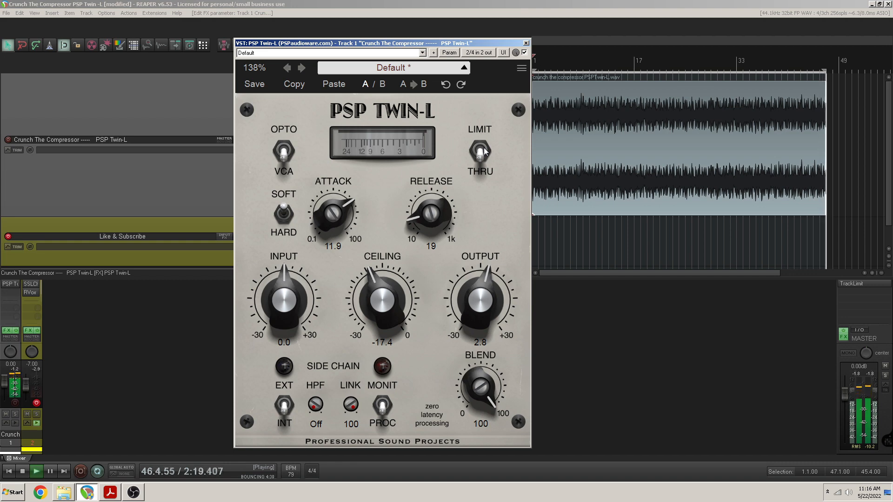
click(482, 150)
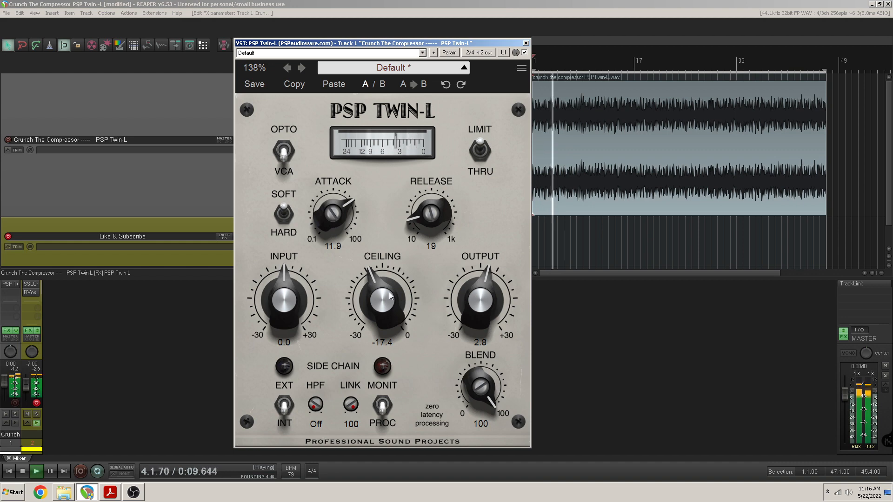
Step: Lower the ceiling to -22.3 with the output at 3.2, and switch processing to Thru for comparison
drag(391, 296, 383, 329)
drag(472, 319, 475, 314)
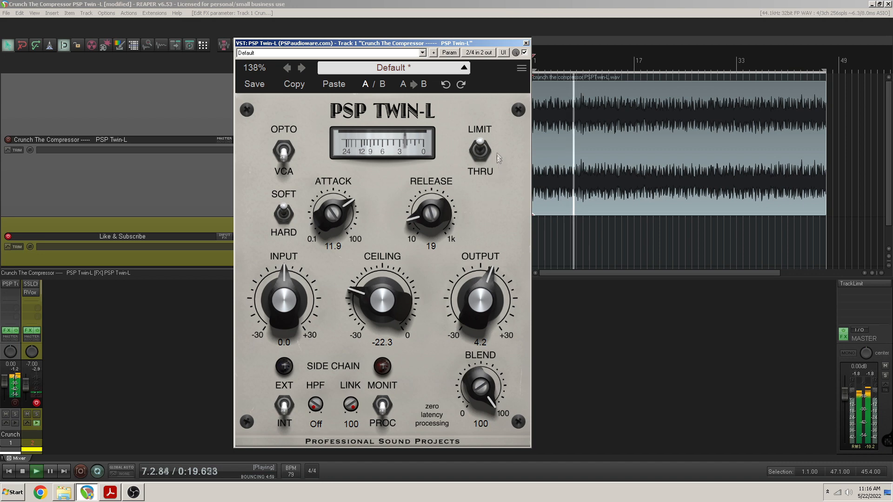
drag(477, 274, 477, 278)
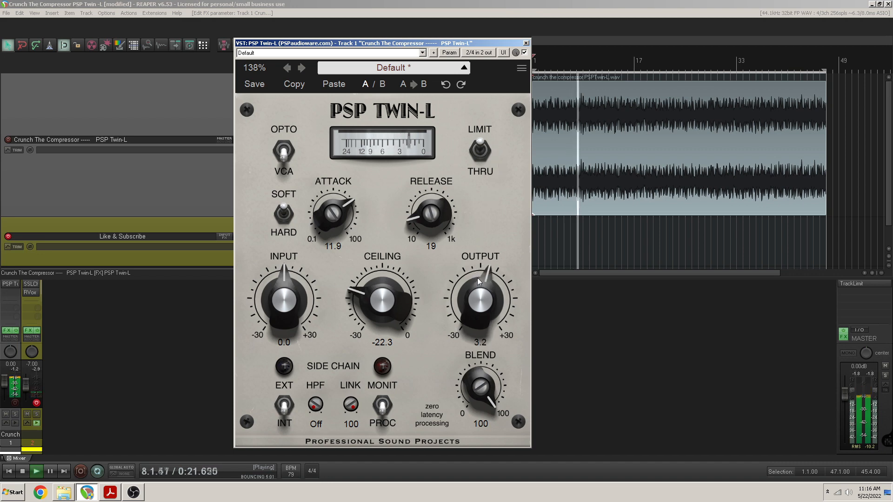
click(481, 149)
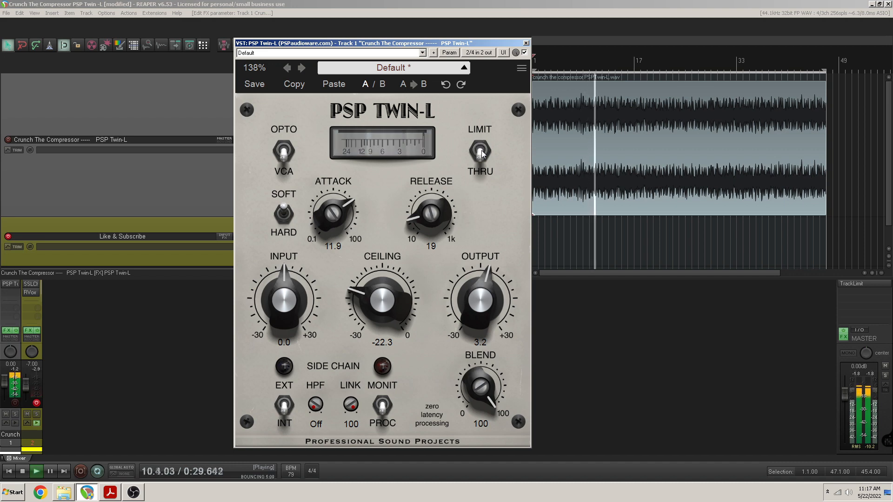
Step: Re-engage limiting, lower the ceiling to -27.1 with the output at 8.3, and compare the result against Thru
click(481, 150)
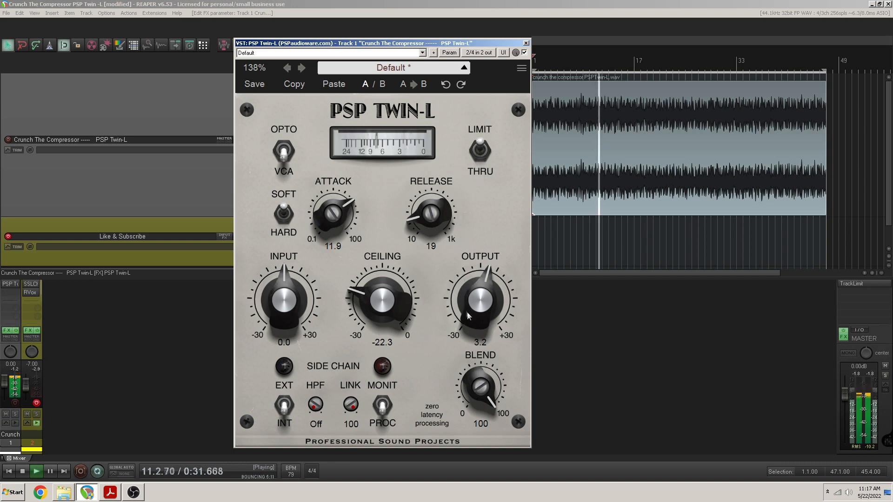
drag(465, 311, 475, 307)
drag(367, 303, 366, 342)
drag(476, 341, 475, 302)
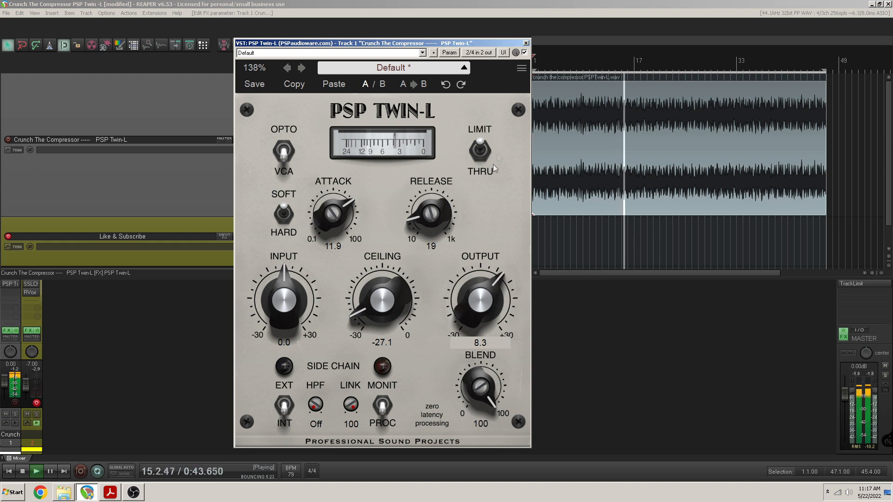
click(485, 153)
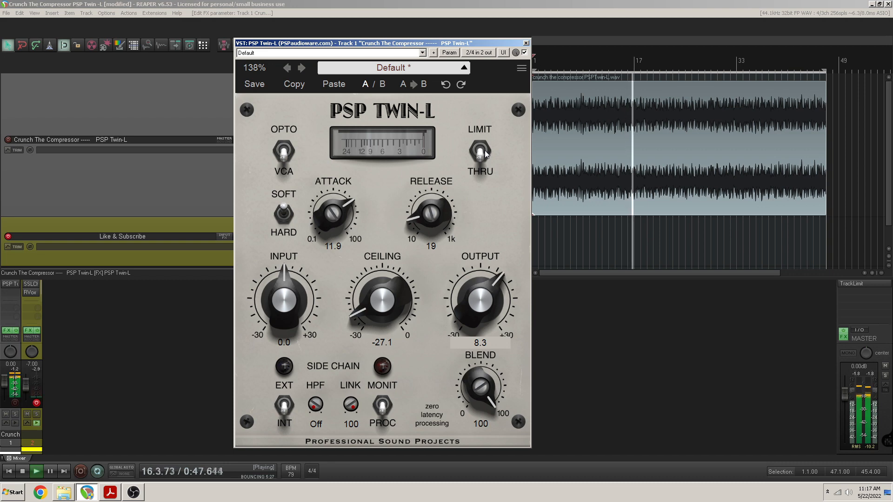
click(485, 154)
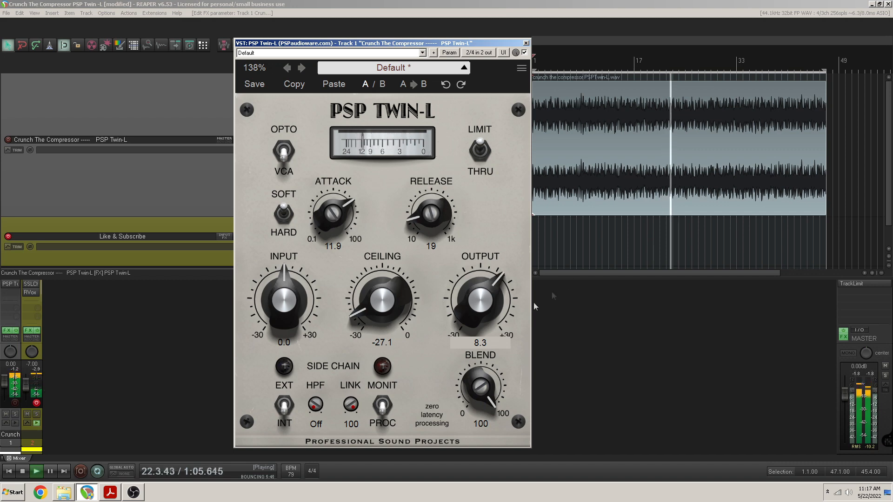
Step: Reduce the blend to 26 for parallel limiting and compare the blended signal against Thru
drag(485, 375, 481, 428)
drag(479, 398, 485, 364)
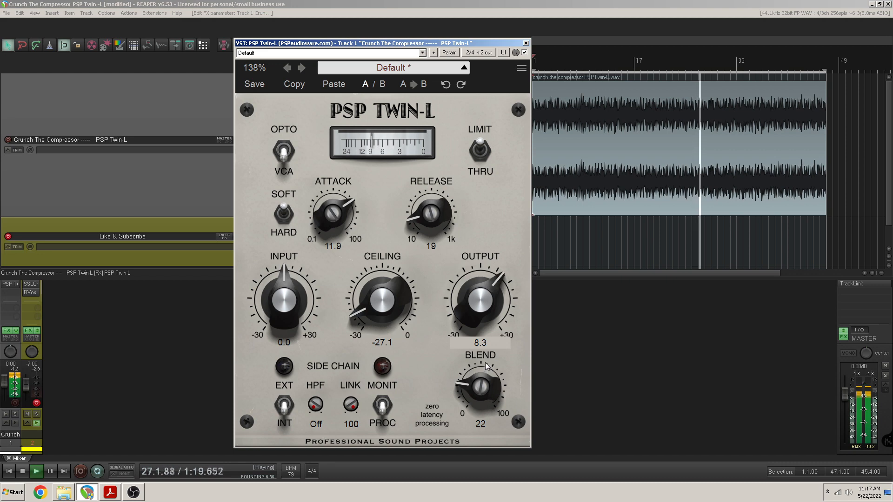
click(480, 149)
drag(484, 391, 483, 385)
click(483, 156)
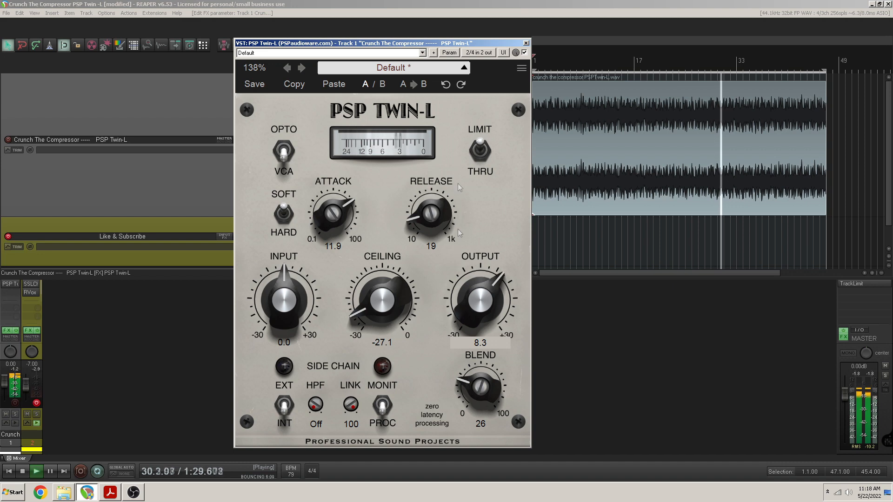
click(481, 151)
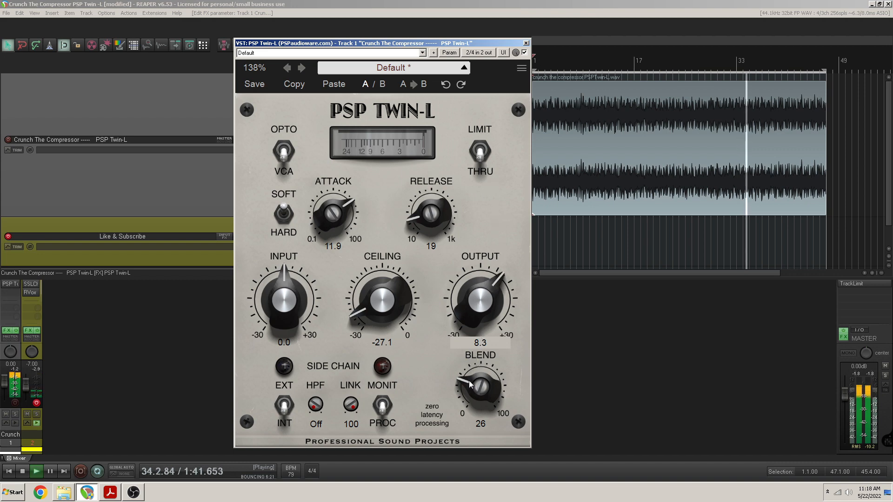
click(480, 157)
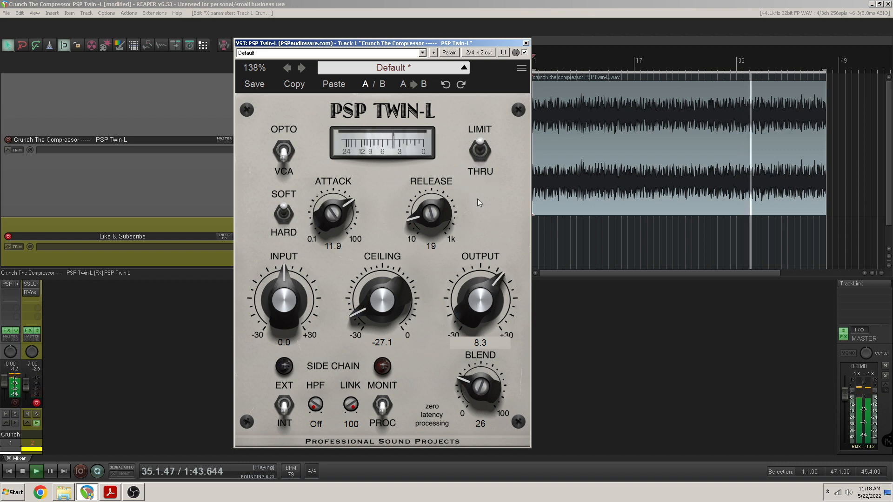
Step: Trim the blend to 24 and compare the limited signal with Thru again
drag(473, 381, 472, 384)
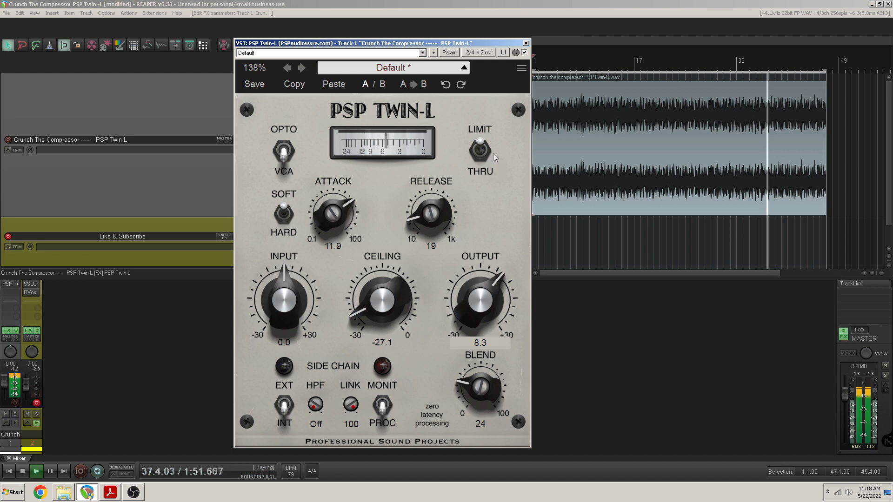
click(480, 149)
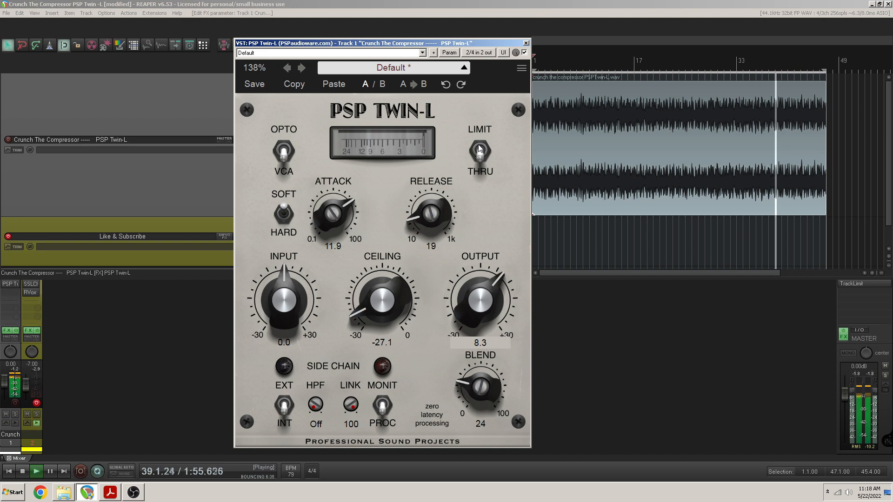
click(479, 148)
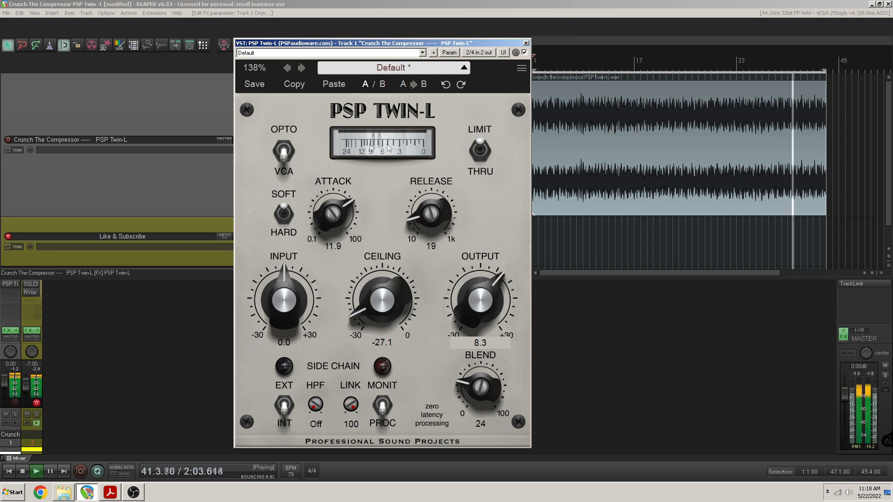
Step: Switch the limiter to Opto mode at 100 blend, with the release at 23 and the attack at 22.5
click(286, 155)
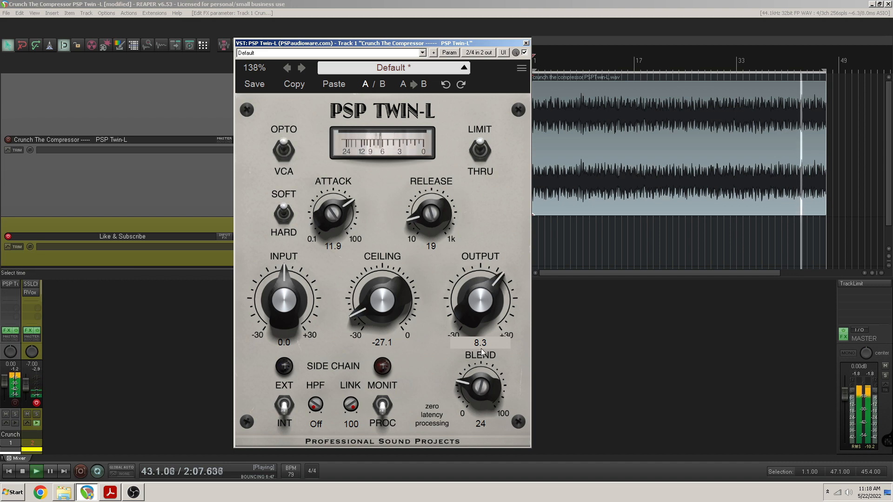
drag(483, 306, 487, 322)
mouse_move(479, 303)
mouse_down()
mouse_move(486, 285)
mouse_move(488, 299)
mouse_up()
drag(425, 222, 427, 222)
drag(352, 214, 353, 211)
Step: Raise the ceiling to -24.2 and set the output to 5.5
drag(377, 319, 388, 304)
drag(483, 305, 485, 311)
drag(386, 309, 386, 307)
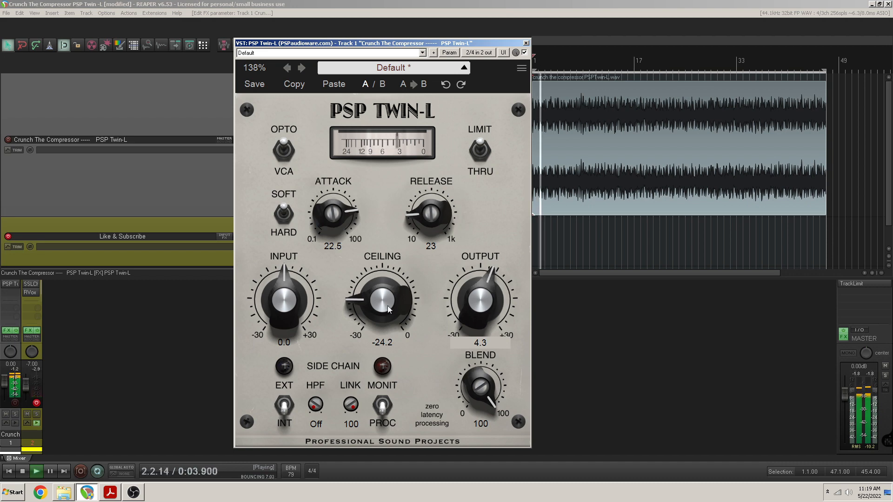
drag(477, 304, 485, 281)
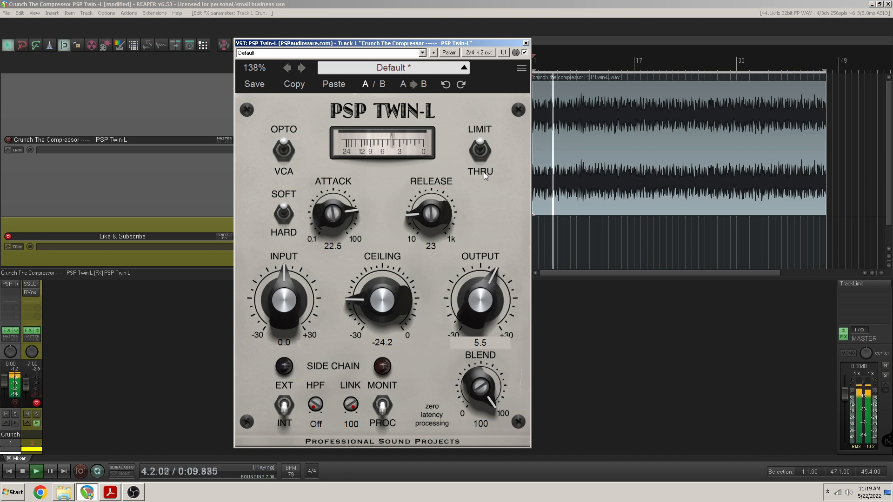
Step: Compare the Opto limiting against Thru and lower the output to 4.0
click(485, 152)
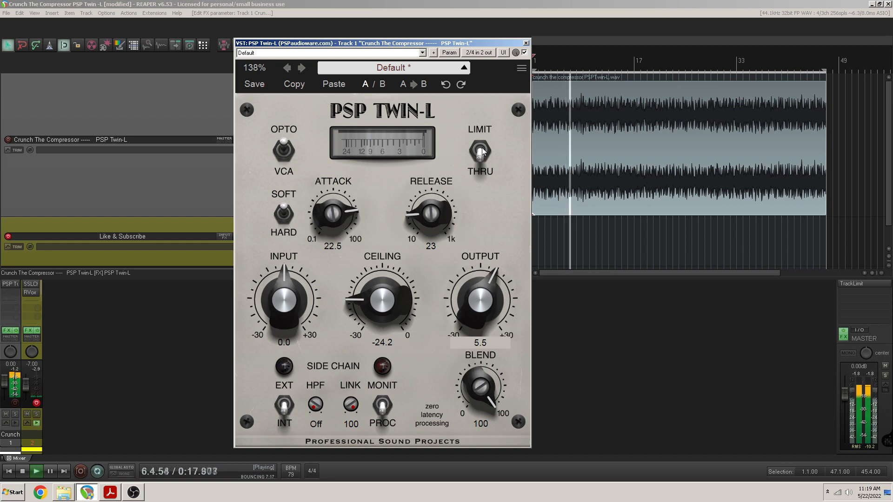
click(482, 150)
drag(494, 289, 492, 307)
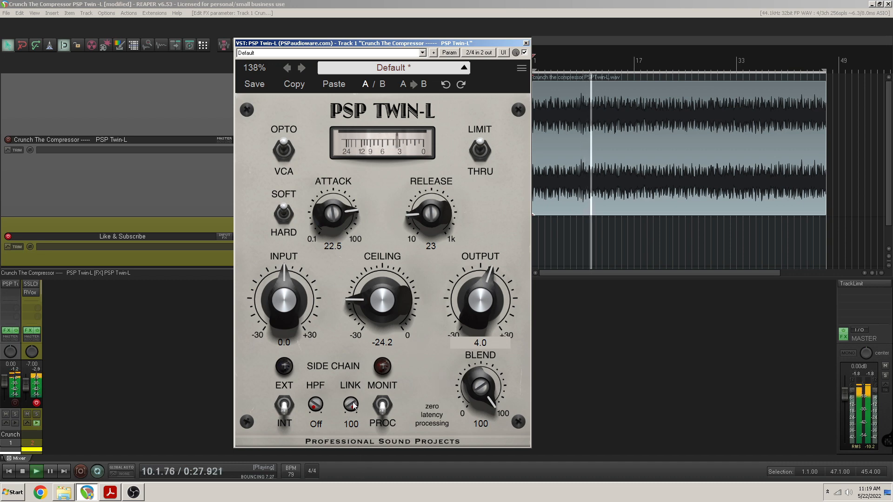
Step: Set the side-chain link to 50, then match the output to the Thru level at 4.8
drag(352, 404, 356, 410)
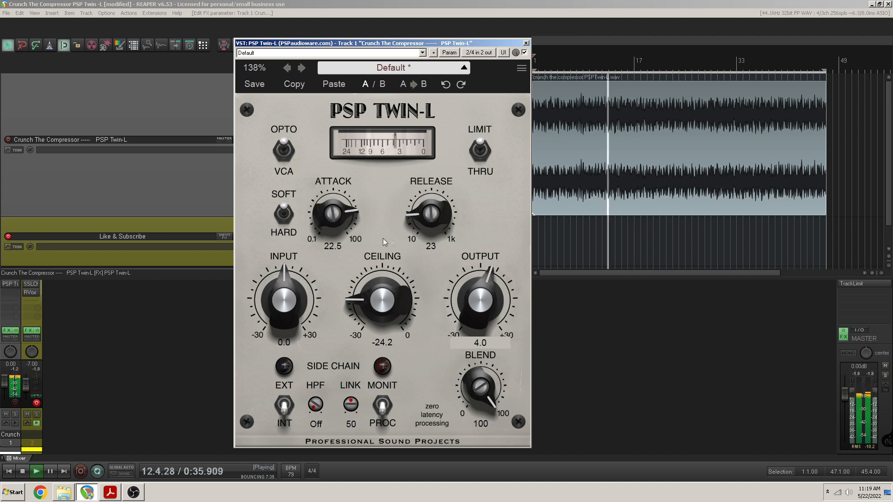
click(483, 151)
scroll(469, 280, up, 3)
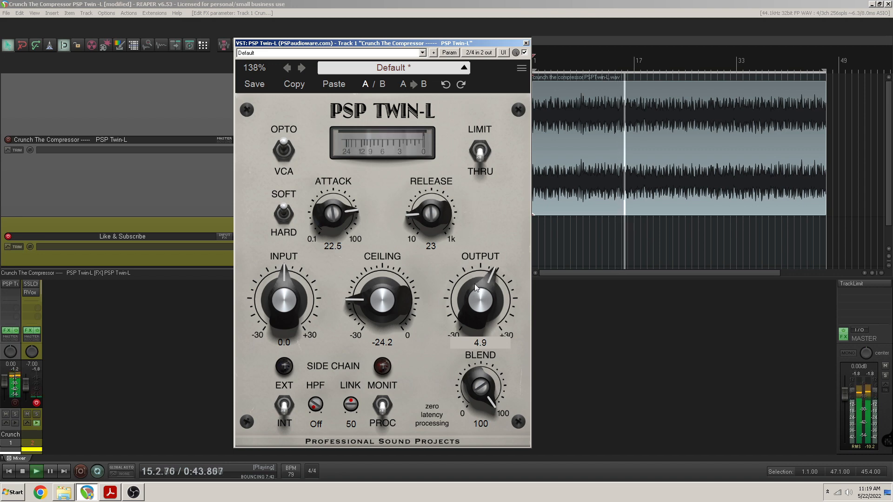
click(484, 156)
scroll(482, 272, down, 1)
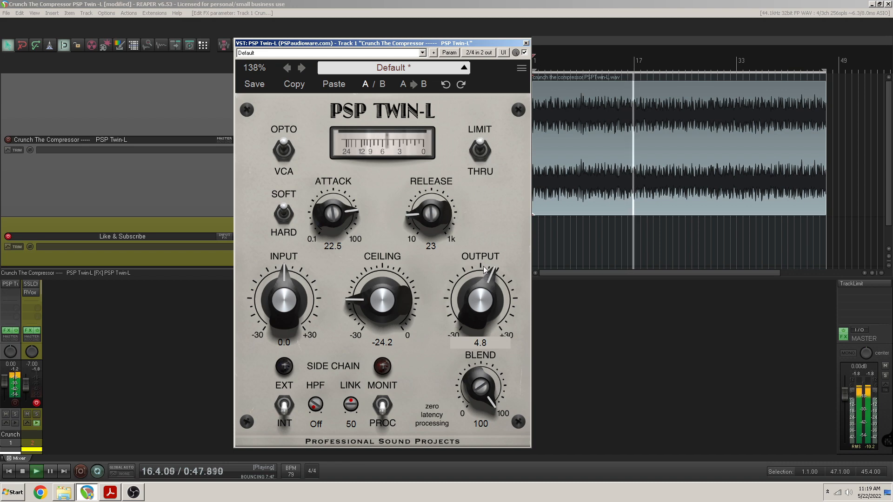
Step: Shorten the release to 14, raise the ceiling to -23.8, and compare the limited signal against Thru
scroll(416, 227, down, 3)
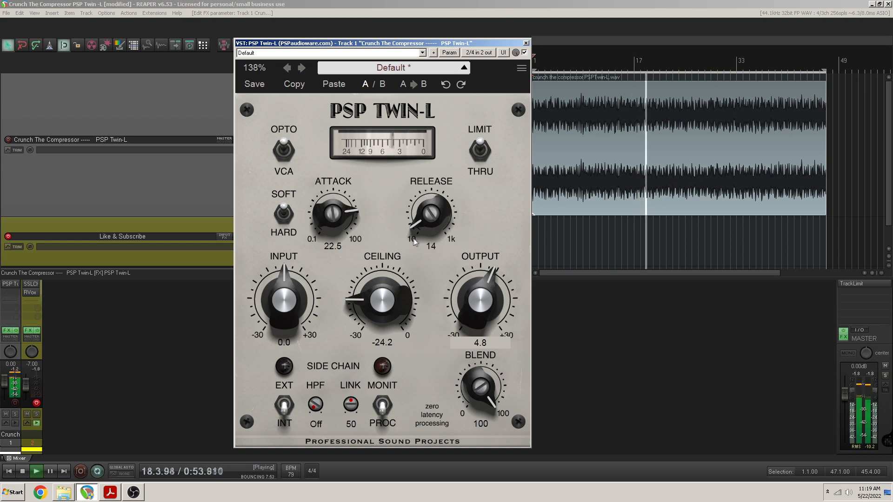
scroll(368, 300, up, 4)
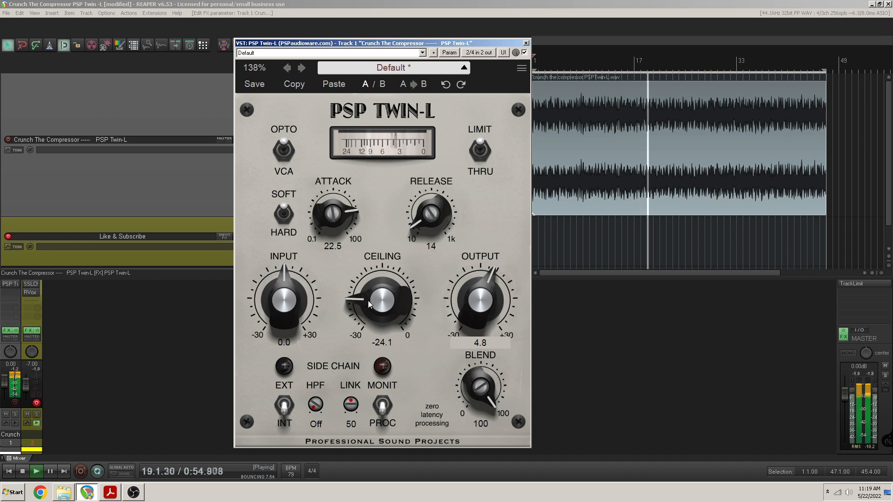
click(481, 151)
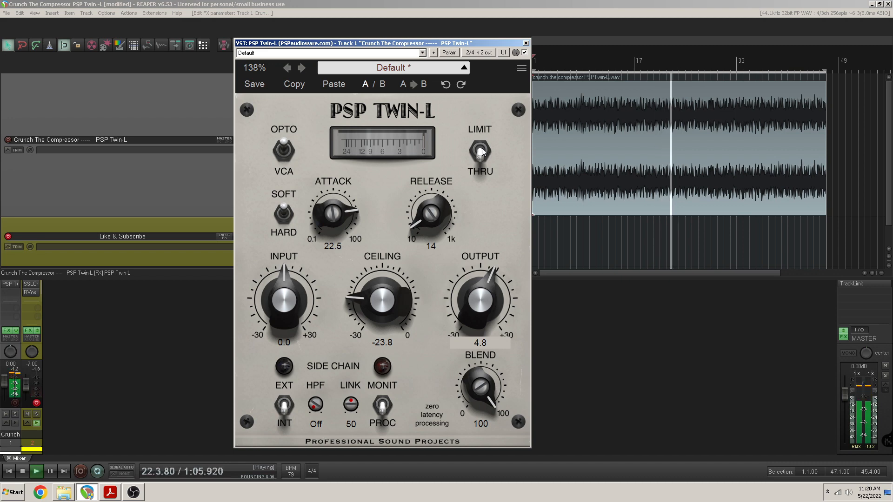
click(481, 151)
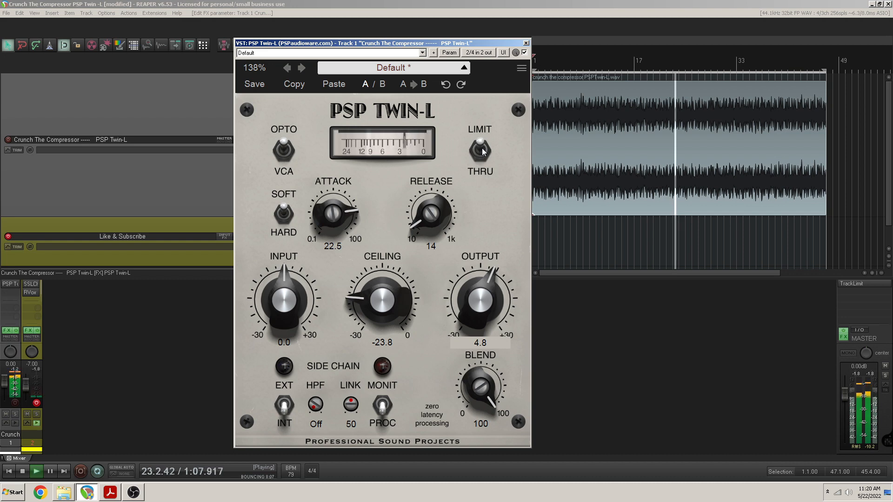
Step: Raise the ceiling to -20.7 and lower the output to 2.8
drag(390, 313, 398, 302)
drag(478, 299, 480, 312)
drag(379, 302, 381, 295)
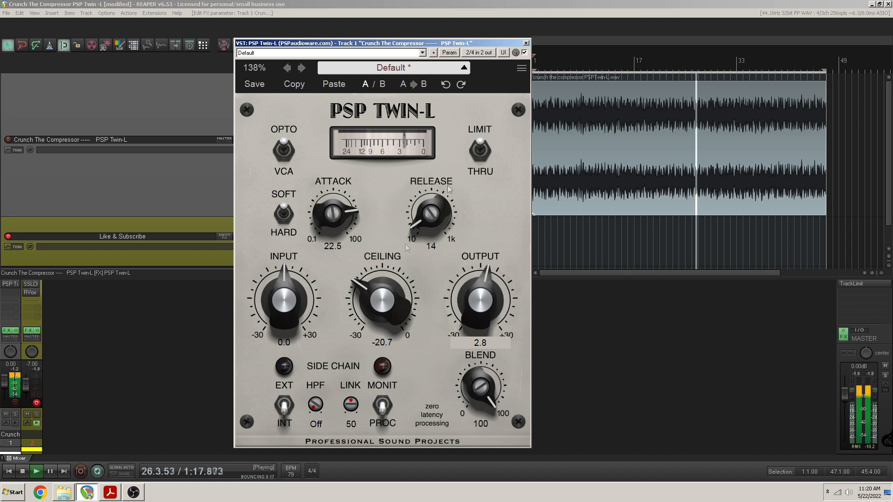
Step: Set the side-chain link to 0 and compare the unlinked limiting against Thru
drag(351, 404, 346, 483)
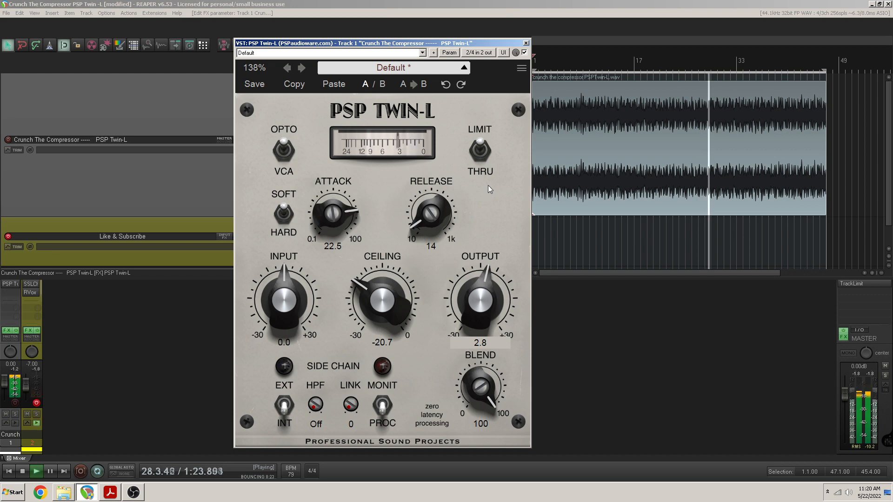
click(481, 153)
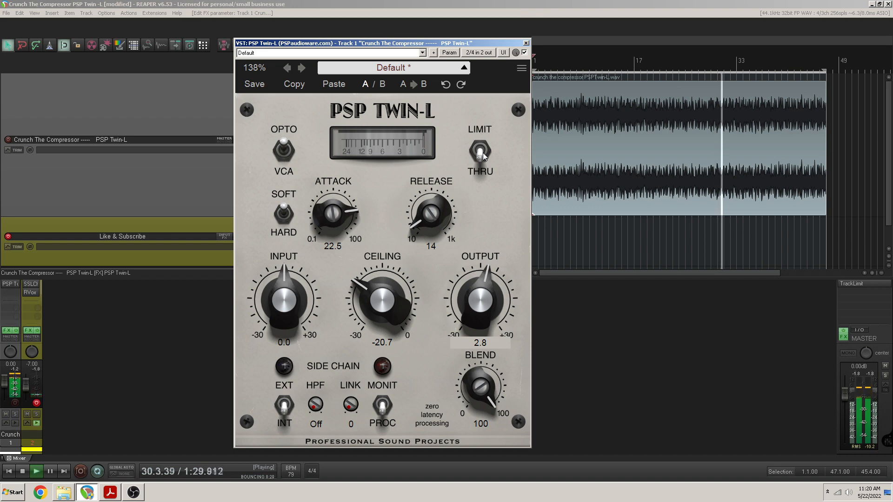
click(482, 153)
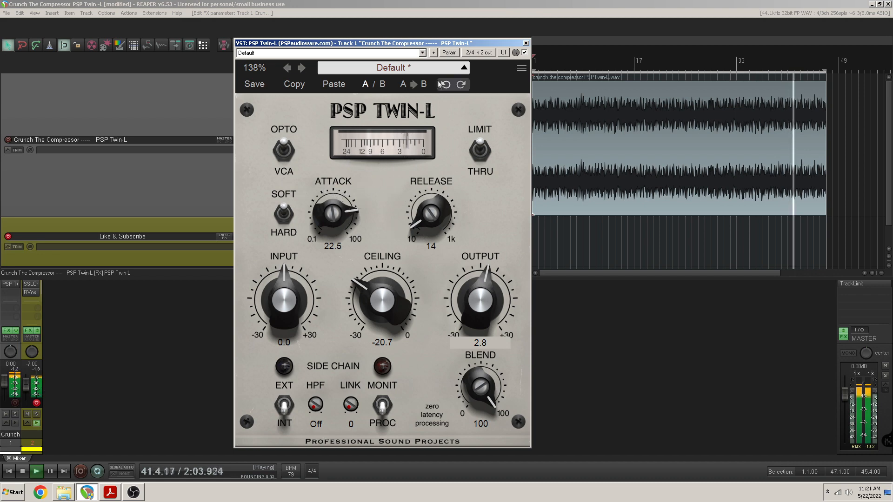
Step: Load the Boost factory preset from the Special category and lower its output to 3.9
click(399, 69)
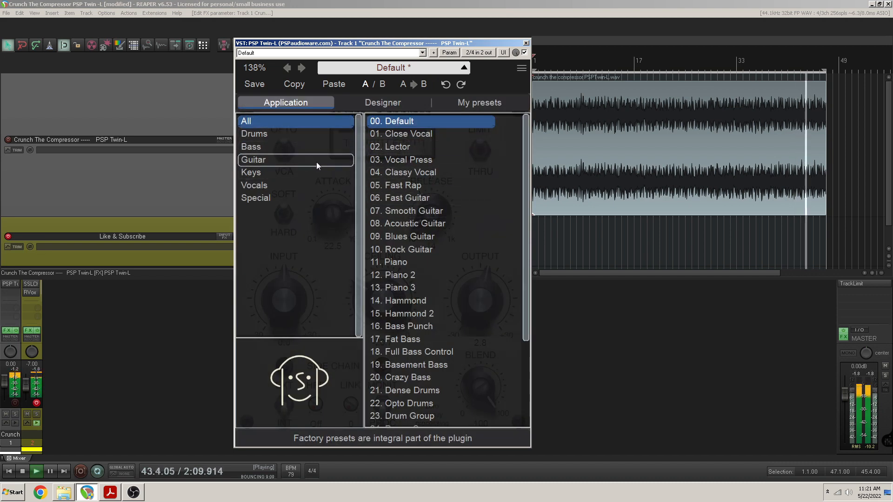
click(273, 203)
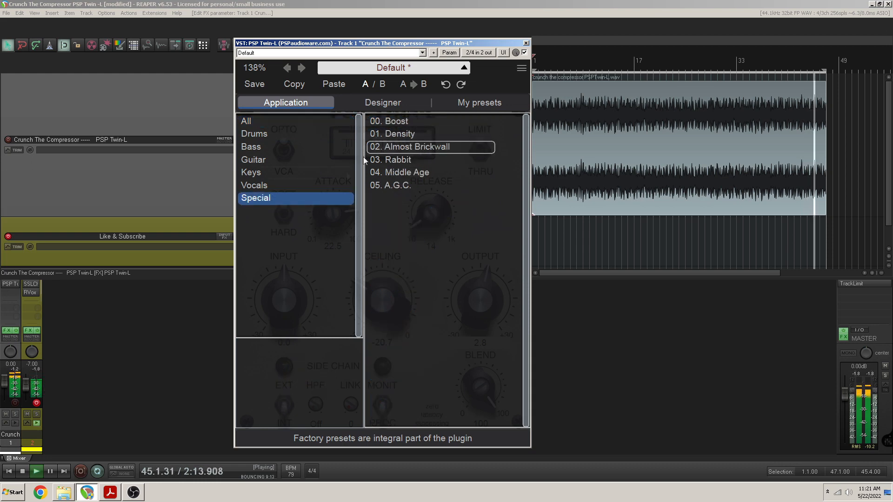
click(431, 125)
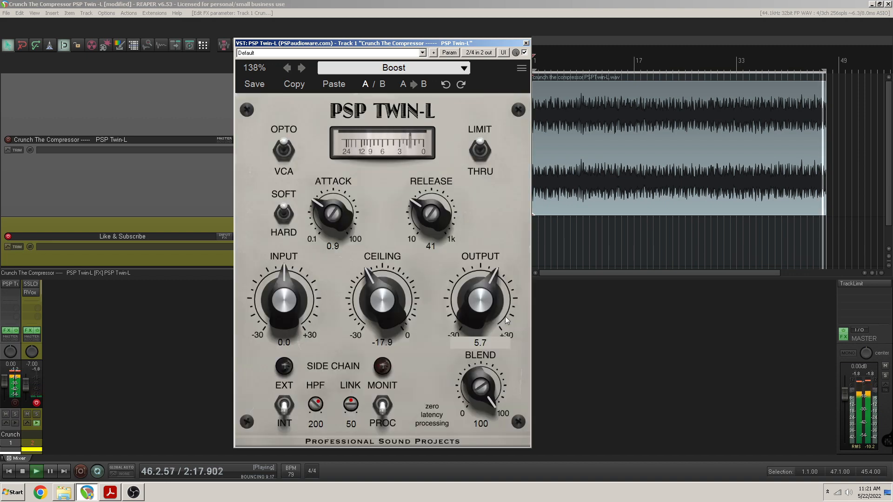
drag(478, 312, 472, 321)
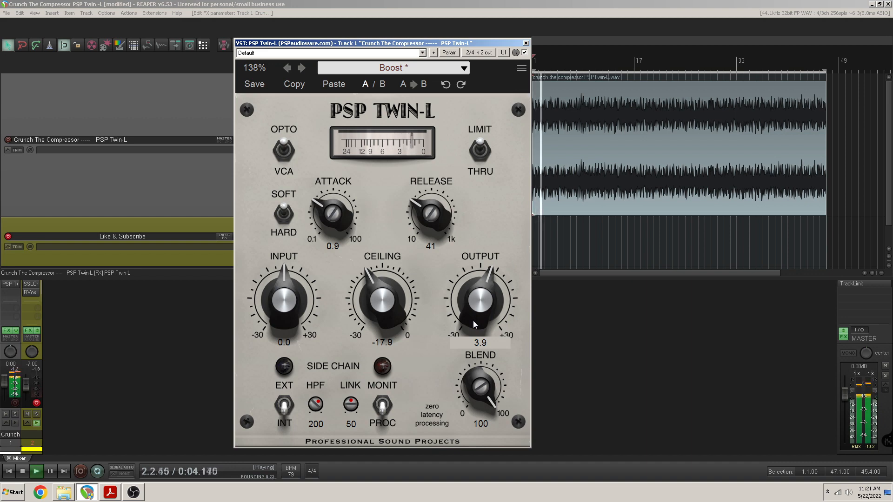
Step: Compare the Boost preset against Thru, lower the output to 3.1, and switch to Thru for another comparison
click(479, 150)
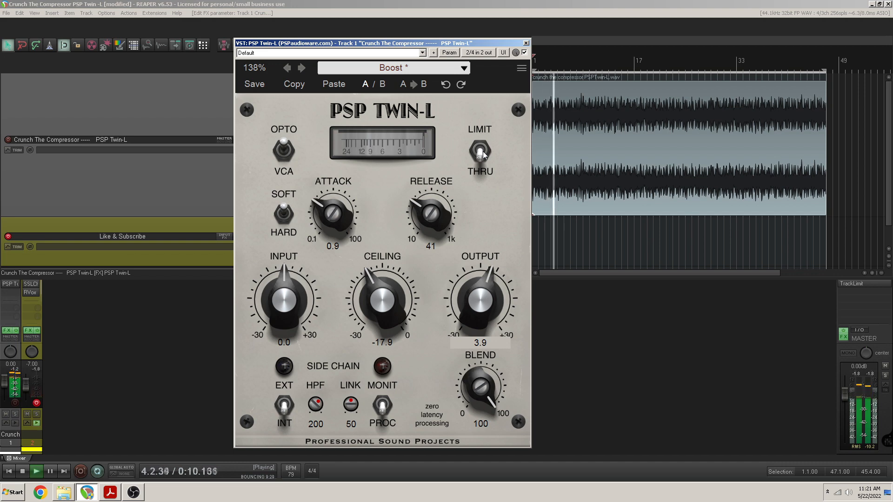
click(480, 150)
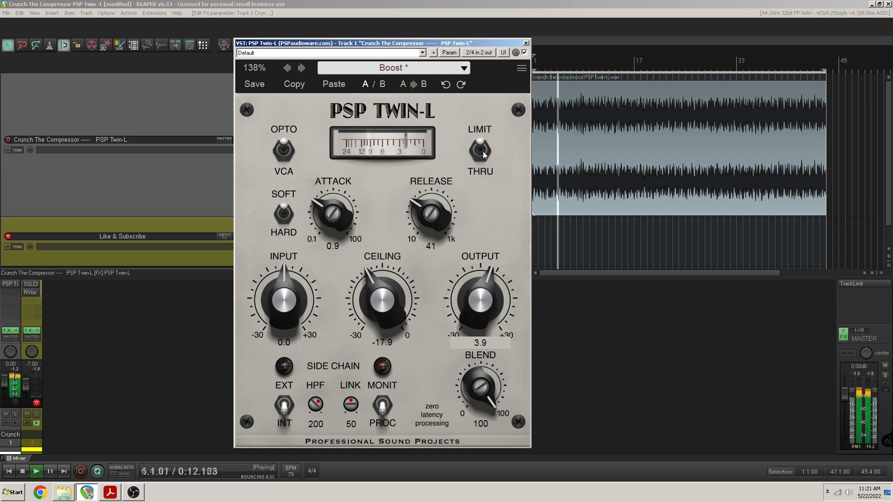
scroll(480, 293, down, 3)
scroll(479, 290, down, 1)
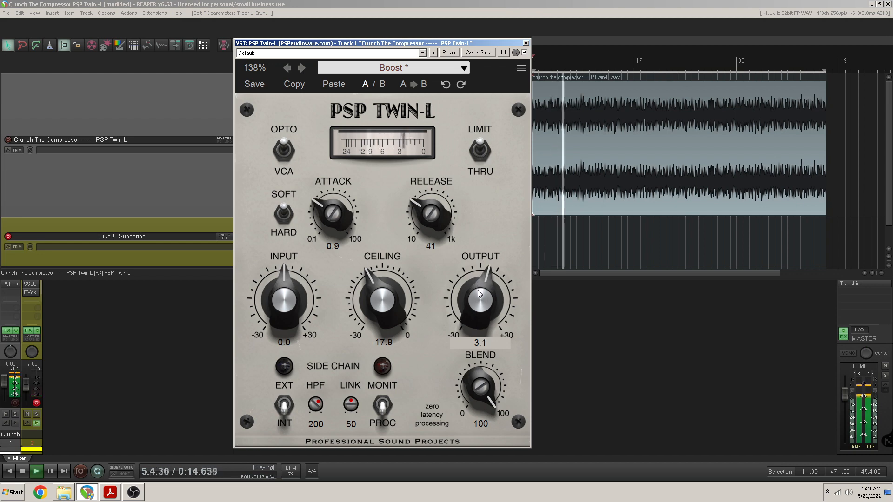
click(482, 149)
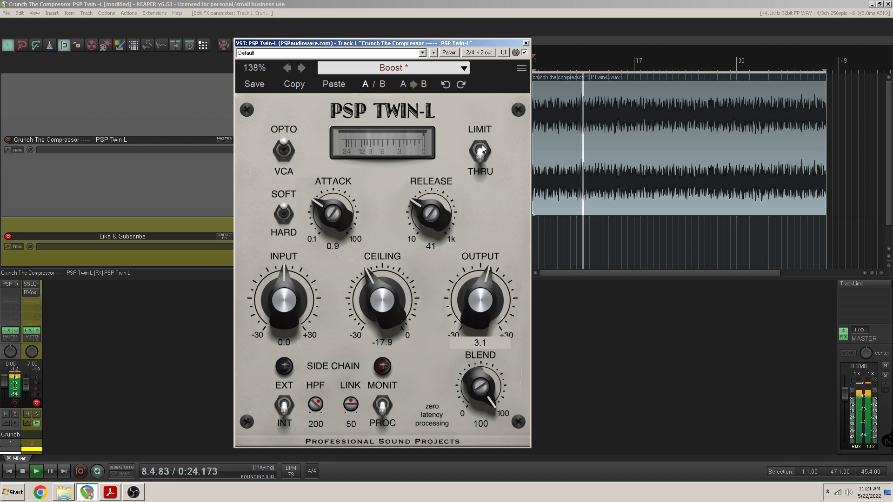
Step: Switch the limiter back from Thru to Limit and raise the Boost preset's output to 3.3
click(483, 149)
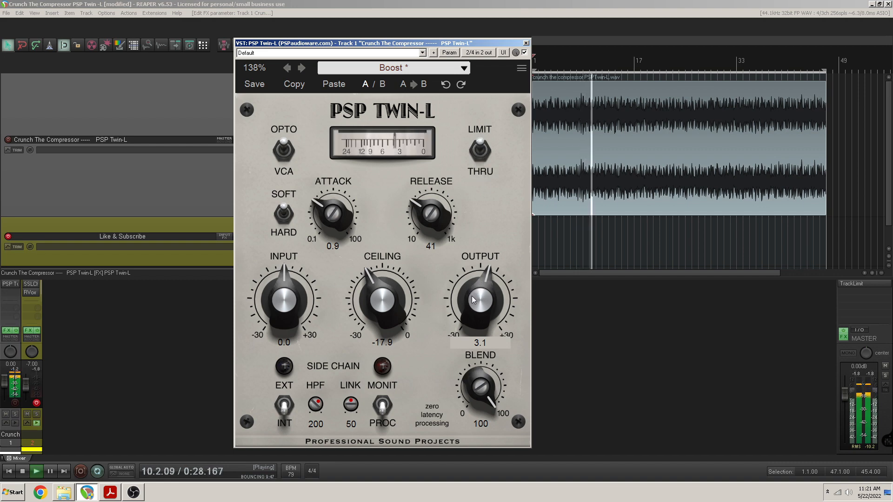
drag(473, 298, 473, 296)
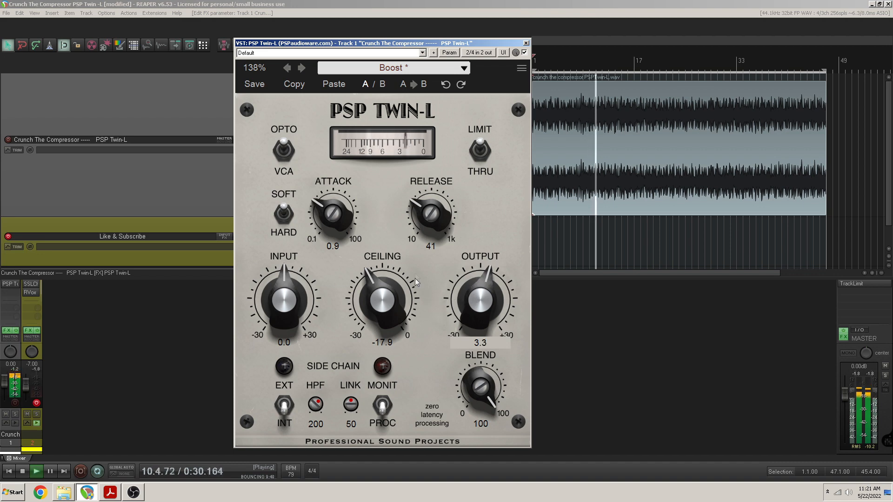
Step: Load the Density factory preset from the Special category and lower its output to 3.4
click(394, 72)
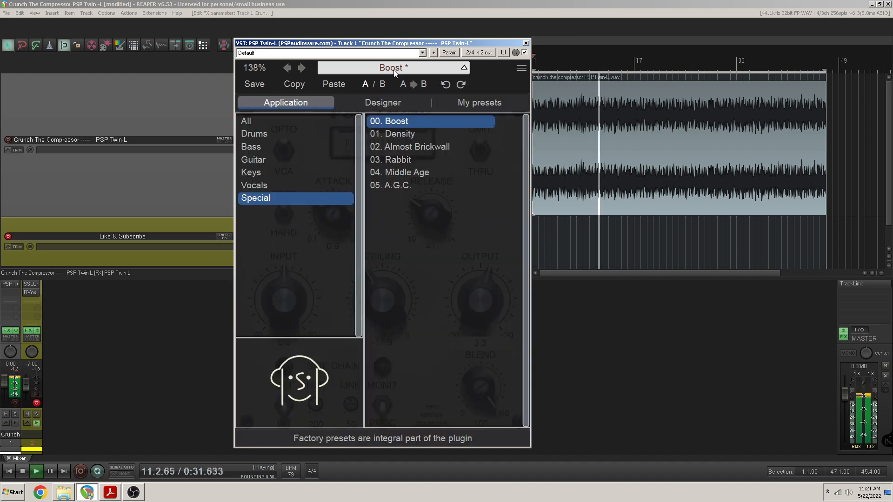
click(394, 134)
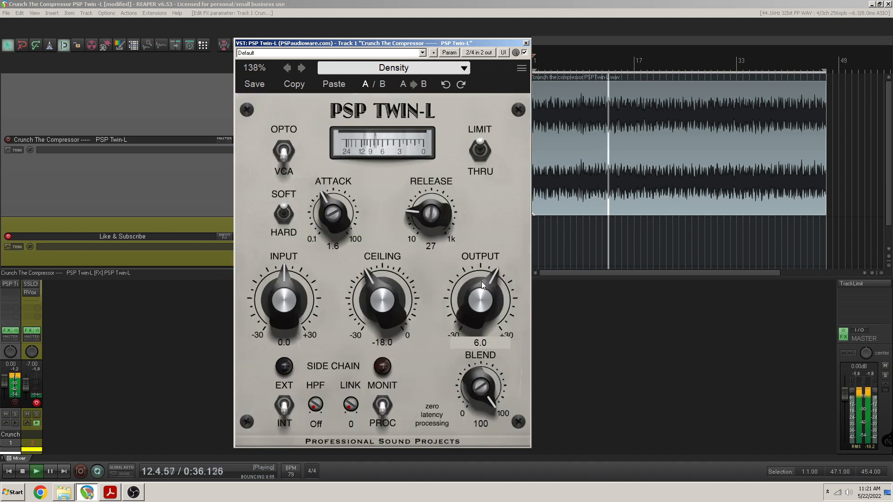
drag(481, 281, 482, 295)
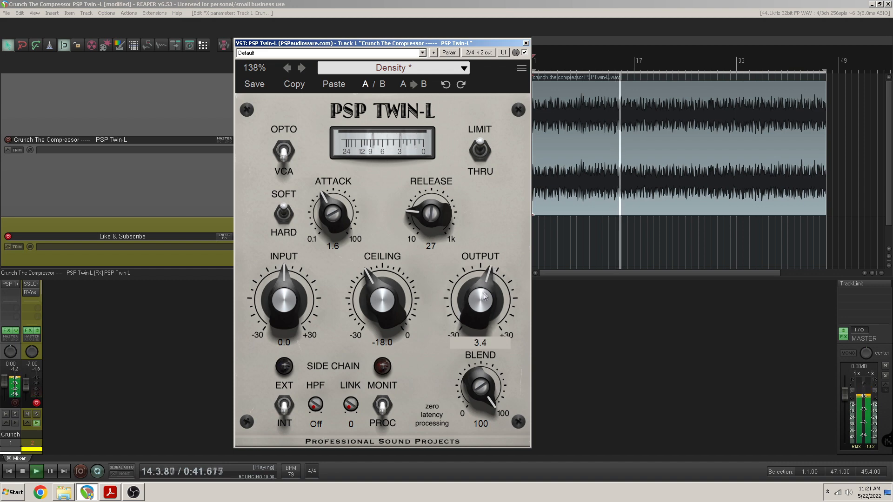
Step: Compare the Density preset against Thru and raise its output to 4.4 to match the bypassed level
click(483, 151)
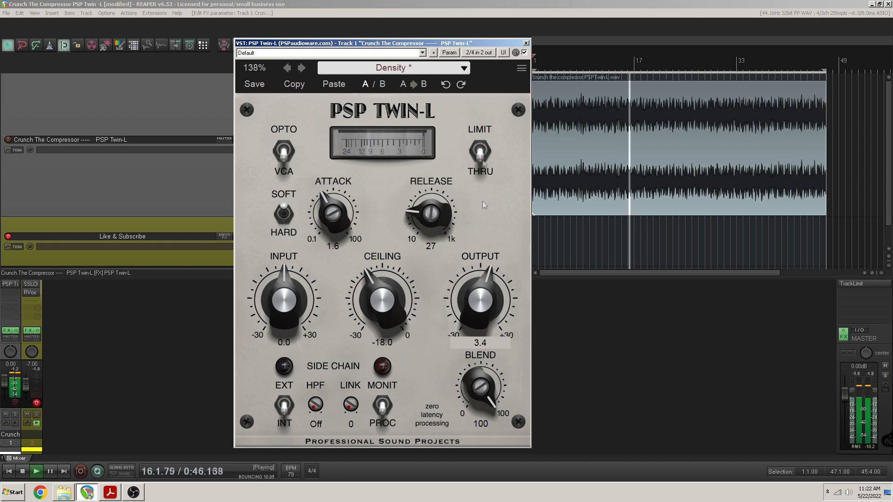
click(481, 154)
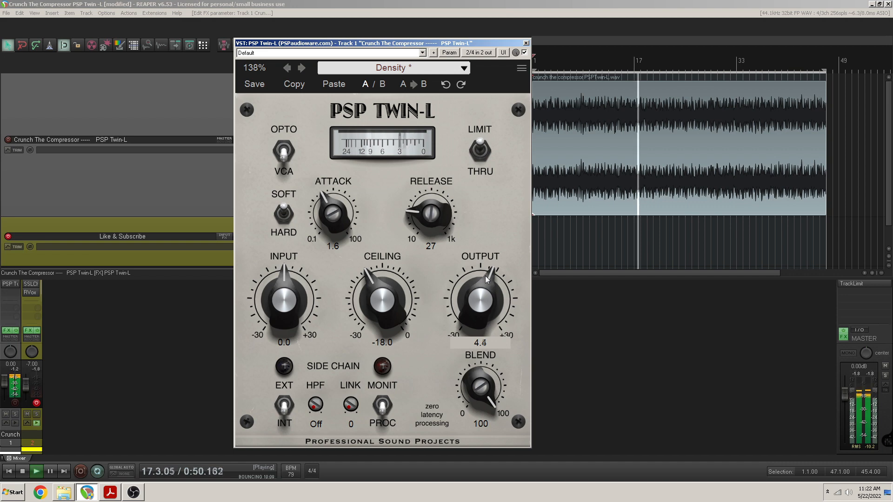
click(481, 148)
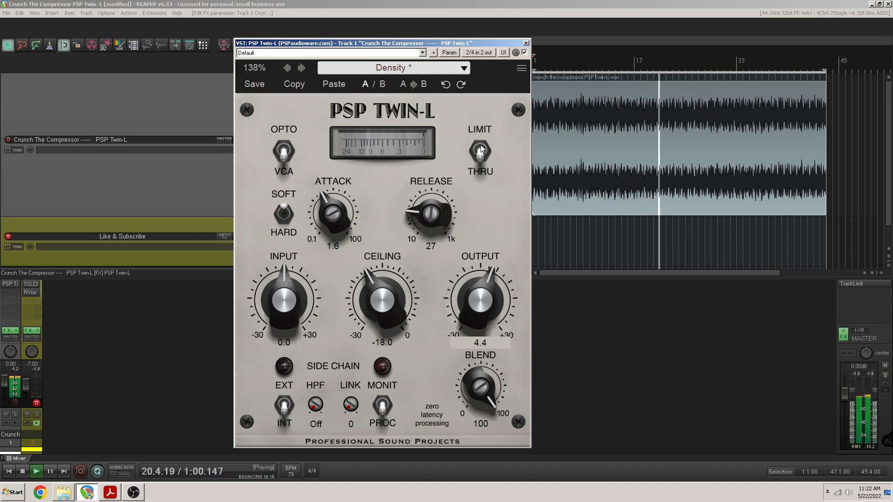
click(481, 148)
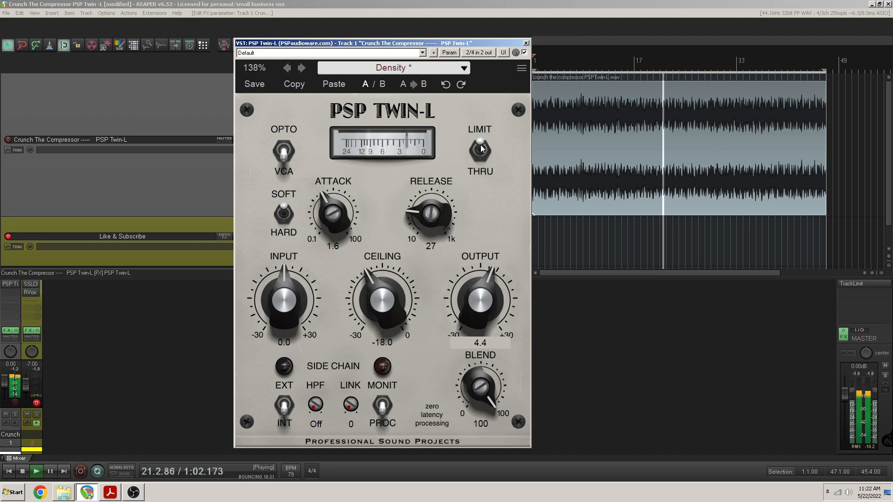
Step: Load the Almost Brickwall preset and lower its output to 3.9, comparing the limited sound against Thru
click(303, 68)
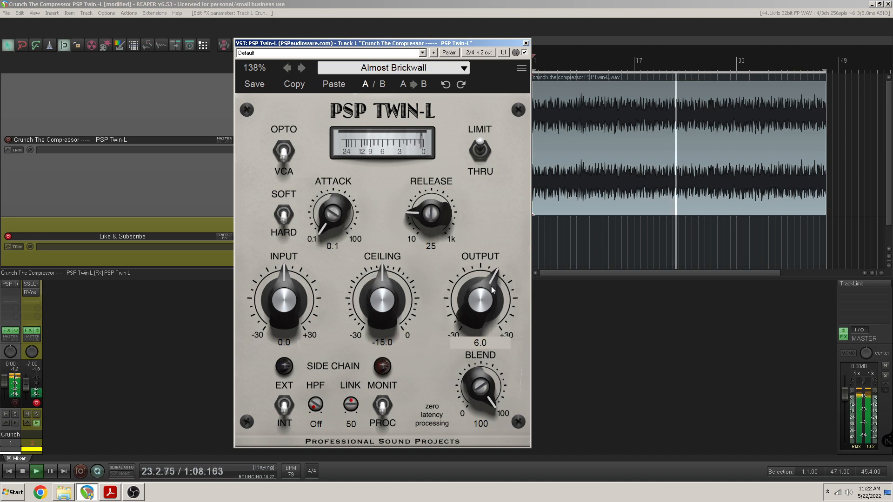
drag(490, 285, 490, 299)
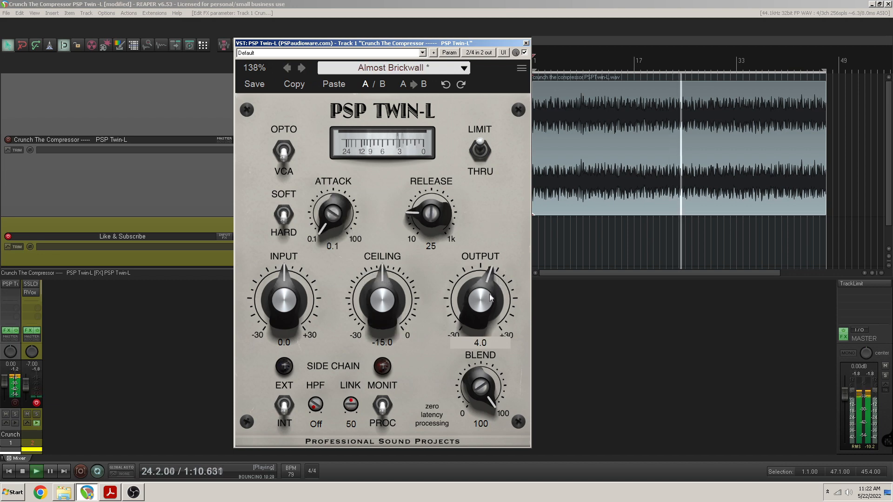
click(479, 149)
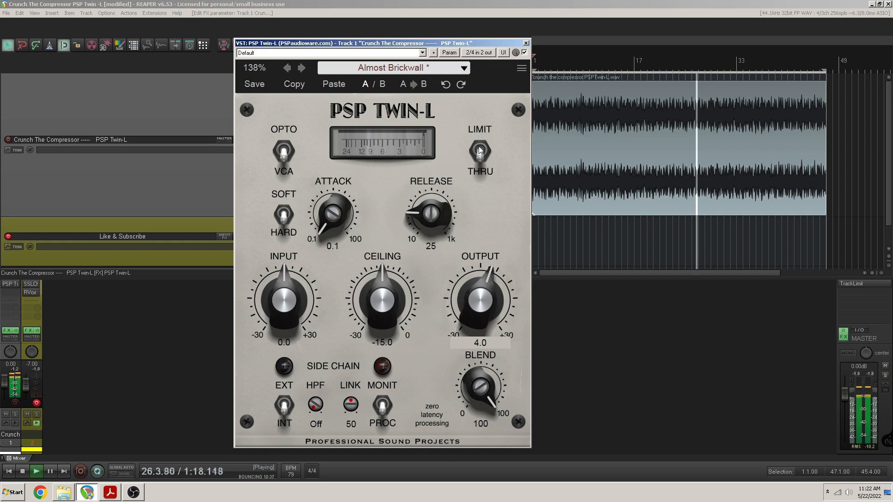
click(479, 147)
drag(488, 285, 488, 287)
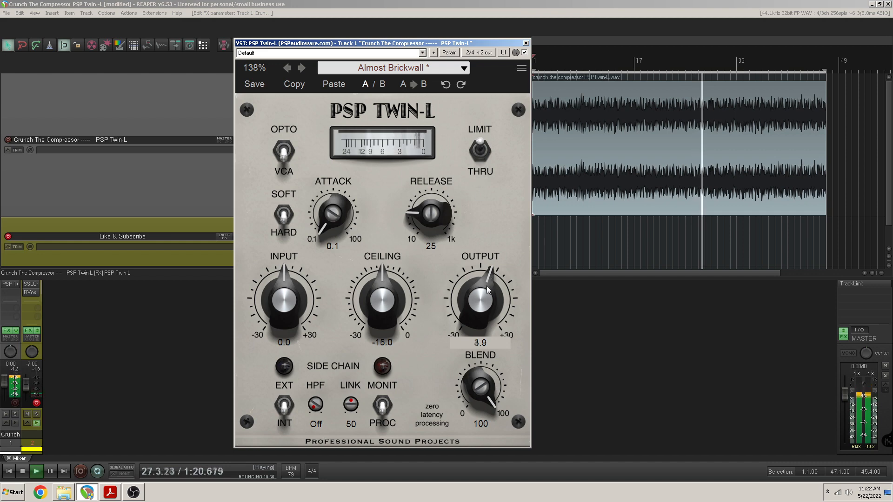
Step: Load the Rabbit preset and compare its limiting against Thru
click(301, 68)
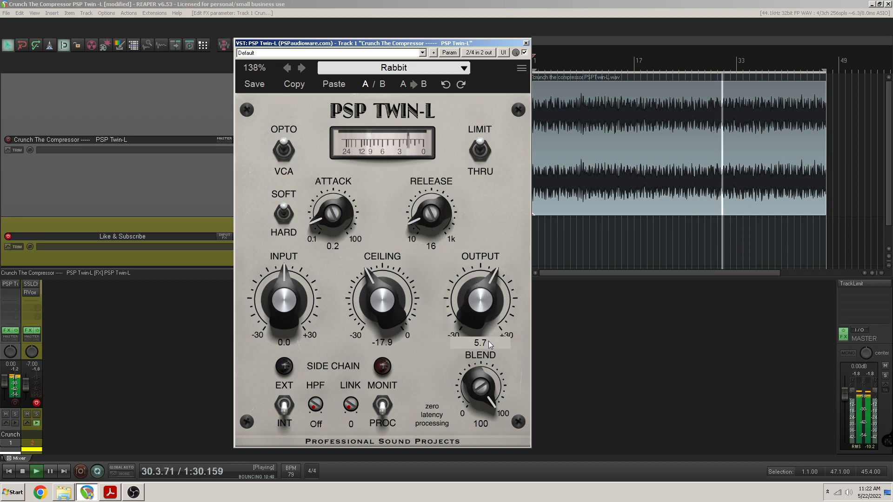
click(483, 150)
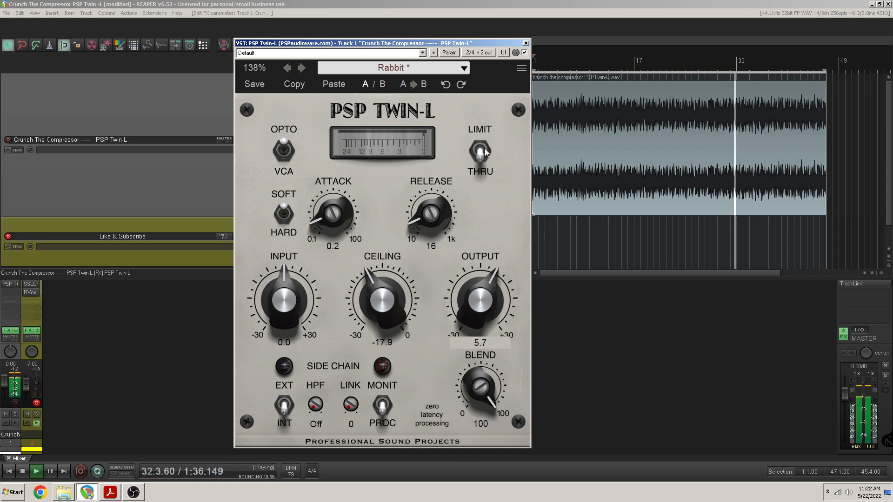
click(482, 151)
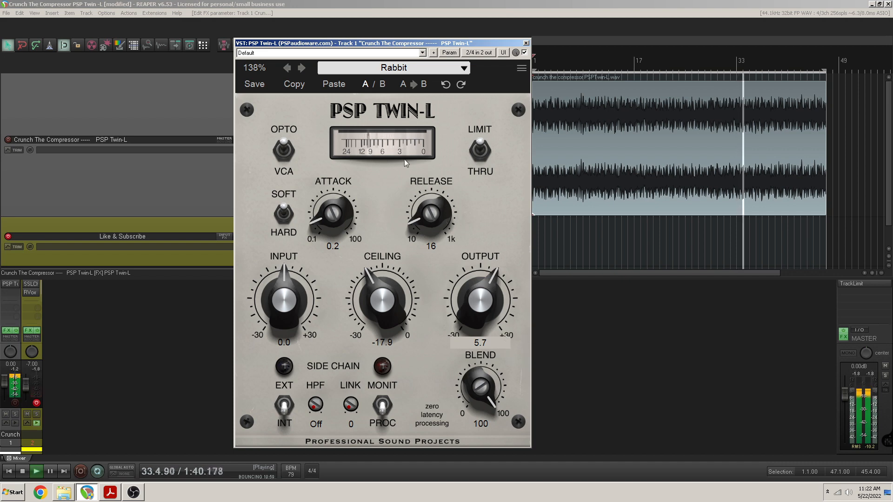
Step: Lower the Rabbit preset's output to 4.6 and slow its attack to 0.6
drag(486, 305, 487, 312)
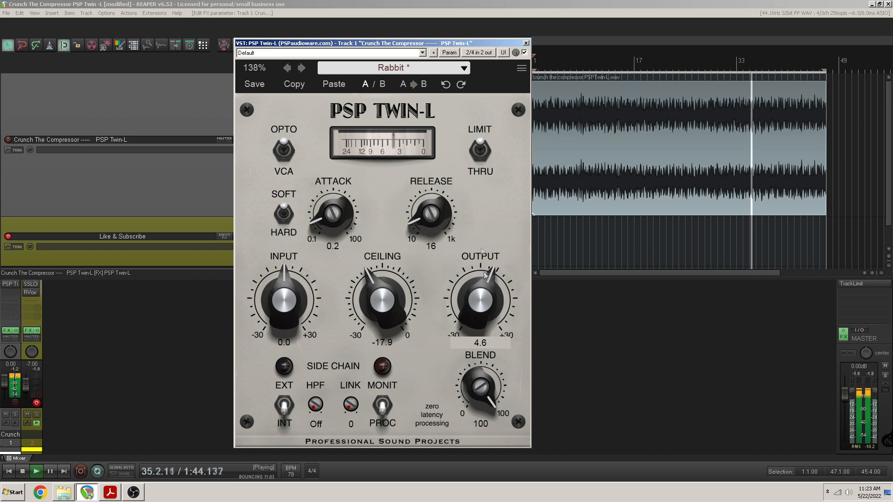
drag(333, 210, 333, 202)
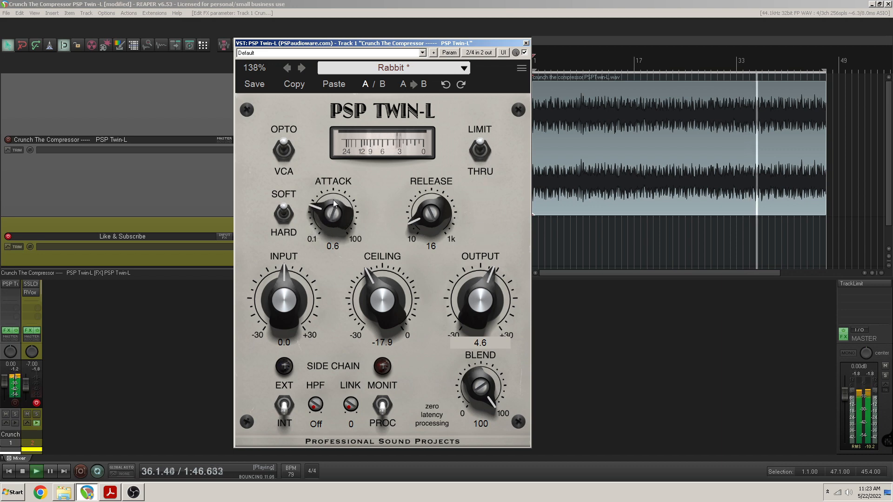
Step: Load the Middle Age preset and lower its output to 5.5
click(303, 68)
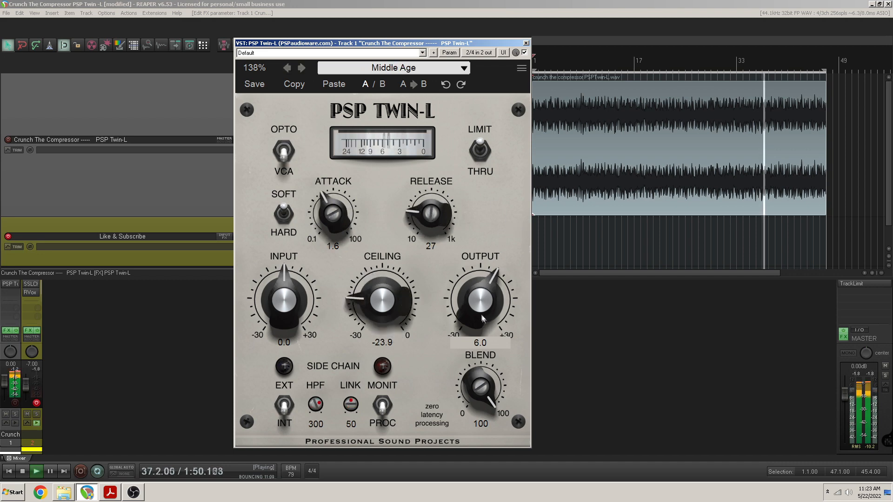
scroll(480, 314, down, 1)
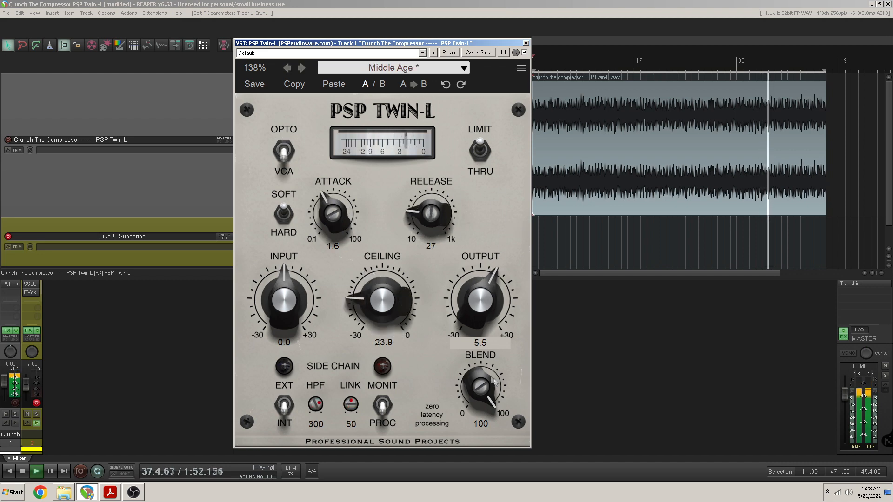
Step: Reduce the Middle Age preset's blend to 35 and compare the blended limiting against Thru
drag(475, 380, 459, 479)
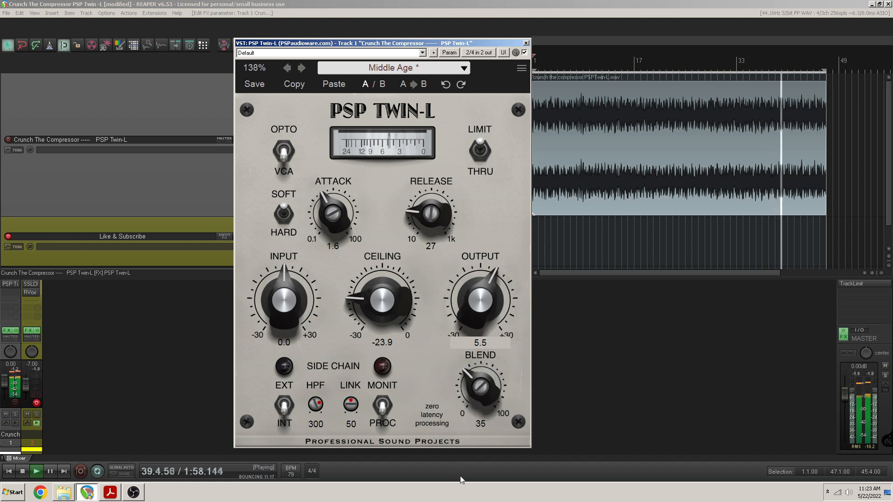
click(480, 151)
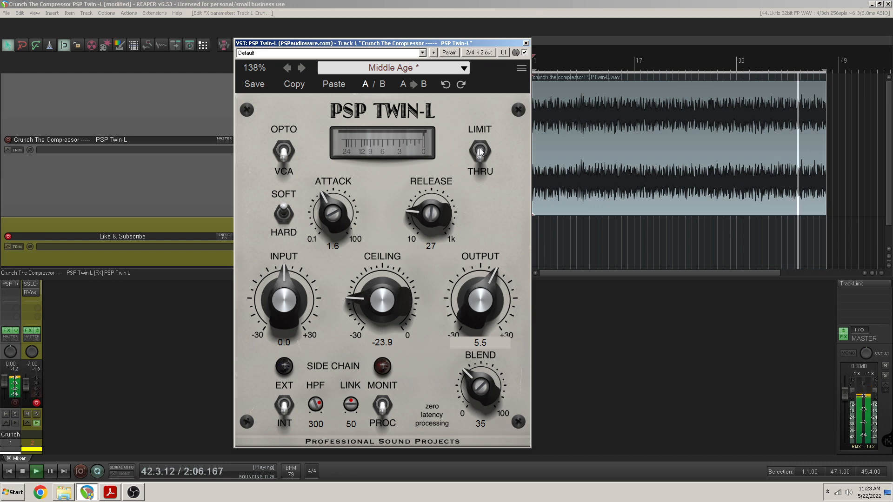
click(480, 151)
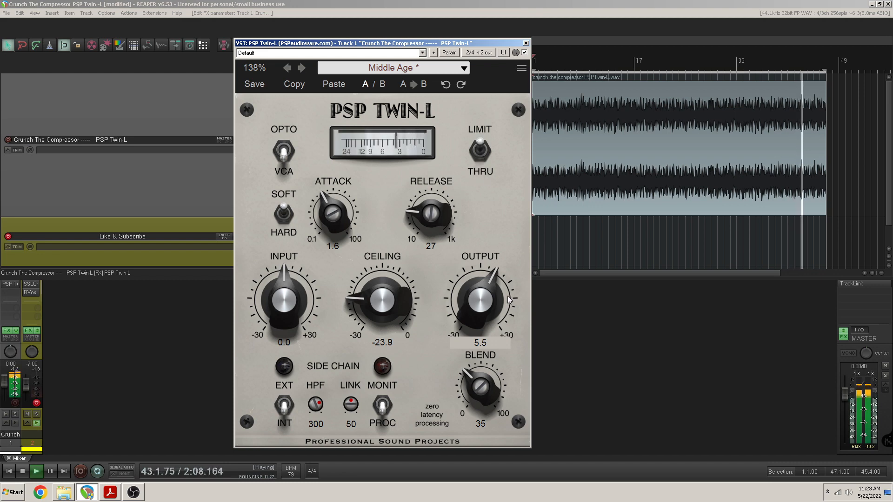
Step: Load the A.G.C. preset with its output lowered to 4.5 and compare it against Thru
click(301, 68)
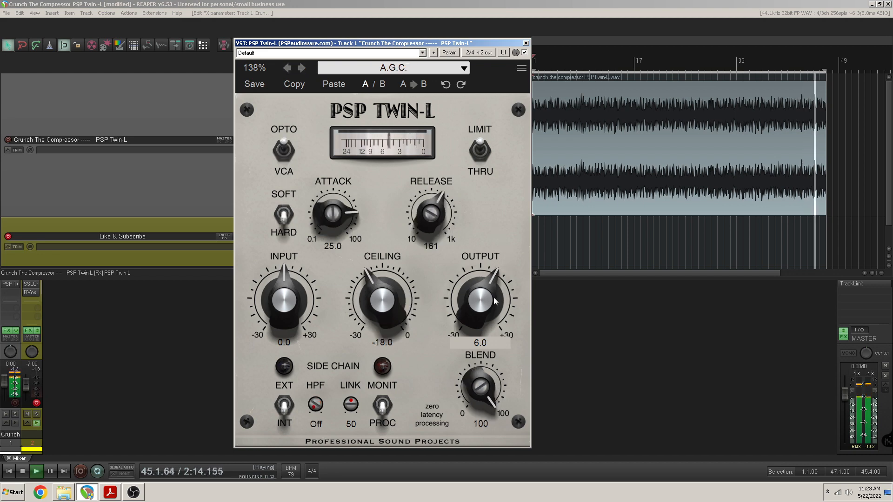
drag(483, 298, 484, 305)
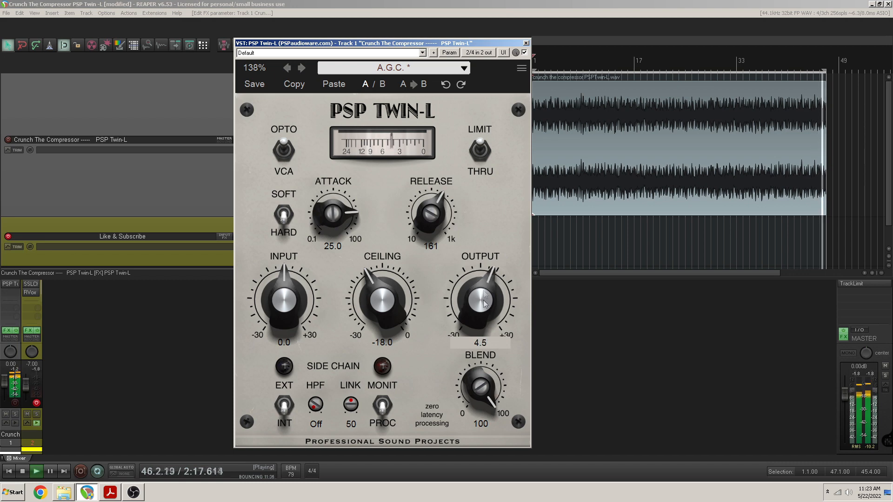
click(479, 148)
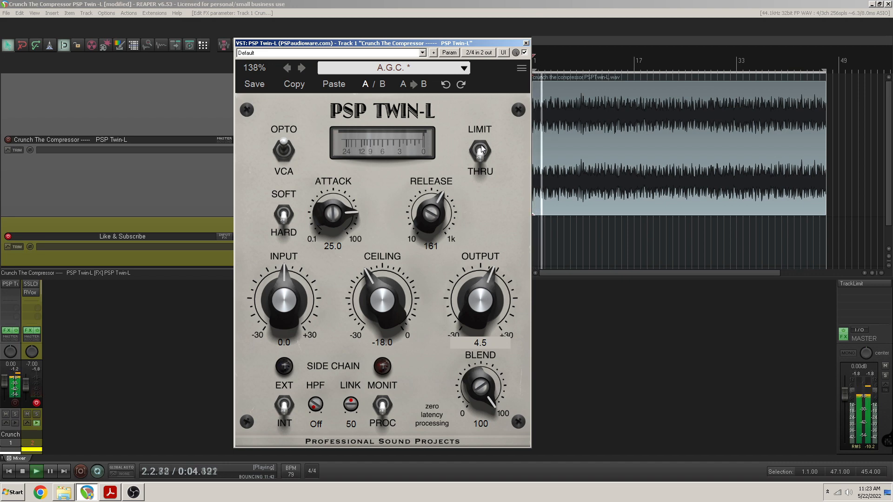
click(480, 148)
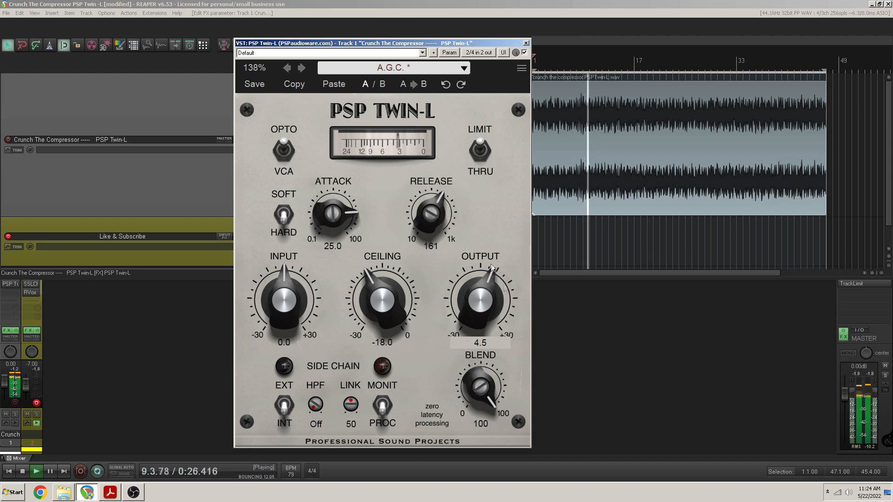
Step: Trim the A.G.C. preset's output to 4.4 and compare it against Thru again
drag(484, 299, 484, 300)
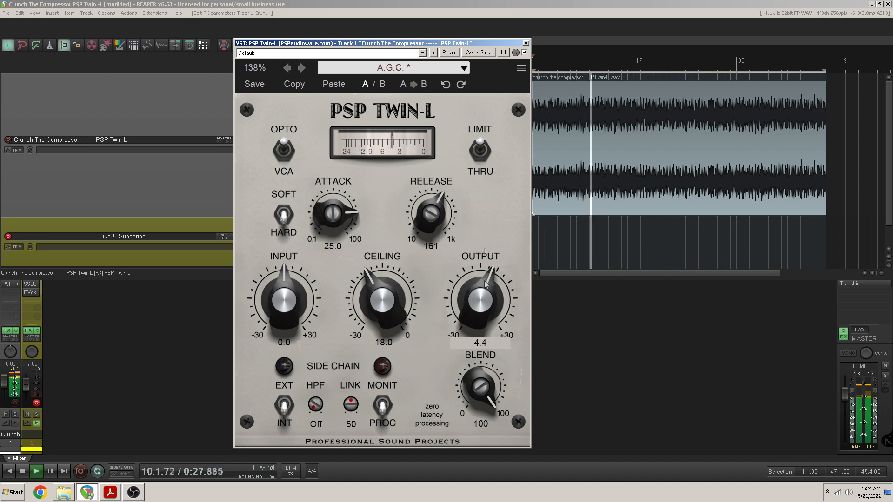
click(484, 148)
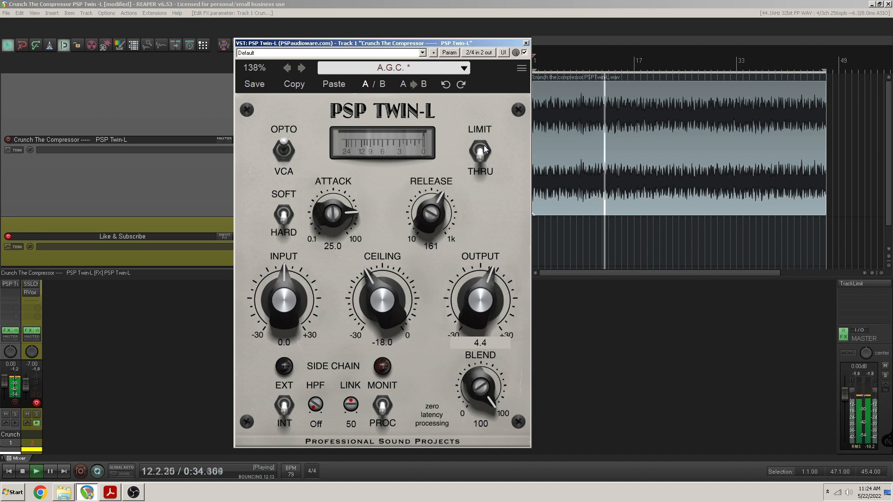
click(482, 150)
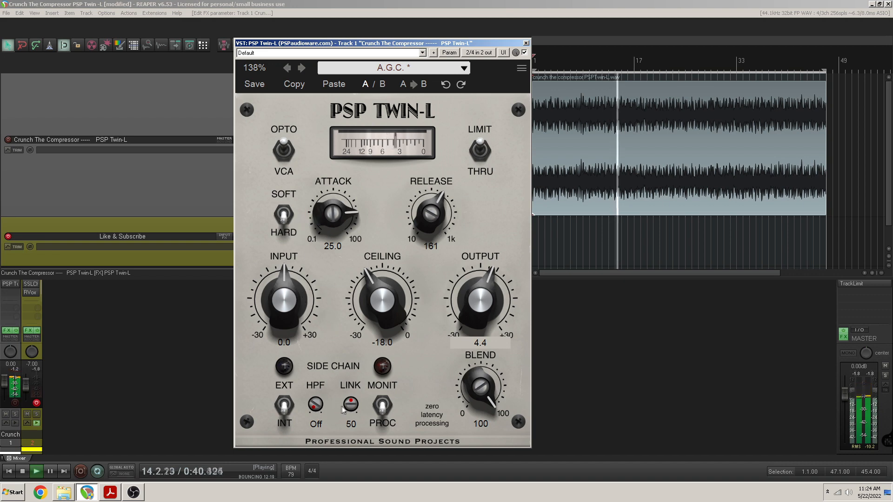
Step: Set the side-chain link to 100, the ceiling to -19.8 and the output to 5.5, comparing the result against Thru
drag(351, 404, 372, 306)
drag(450, 305, 493, 308)
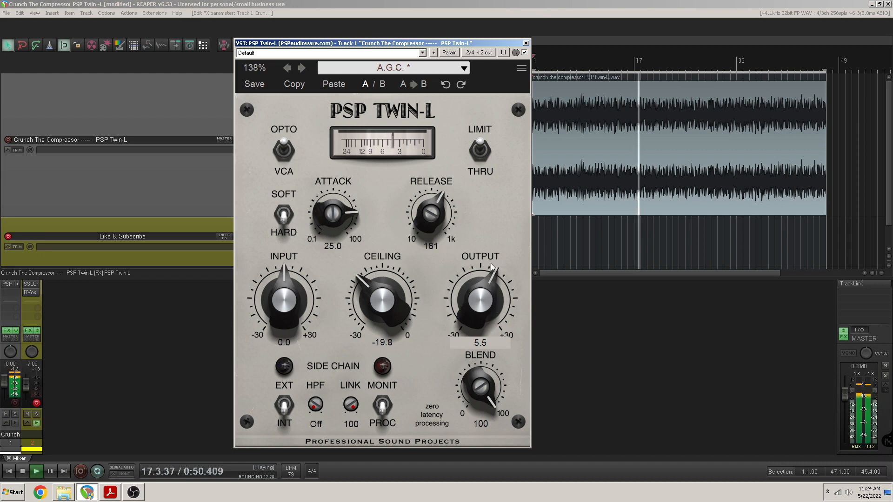
click(481, 149)
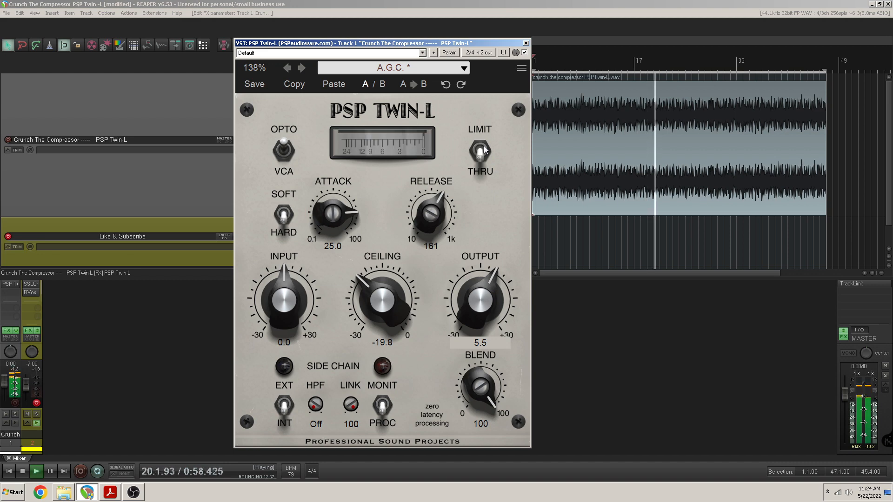
click(481, 148)
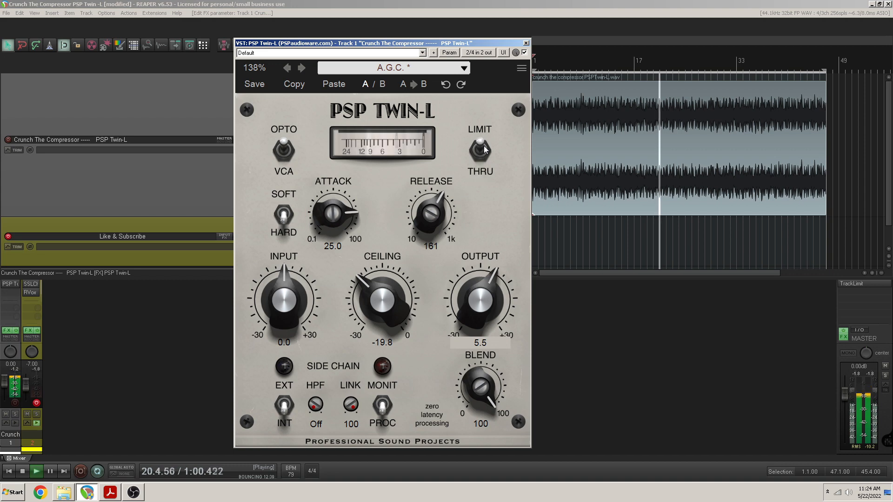
Step: Raise the output to 5.7 and shorten the release to 126
mouse_move(480, 309)
mouse_down()
mouse_move(491, 277)
mouse_move(485, 295)
mouse_up()
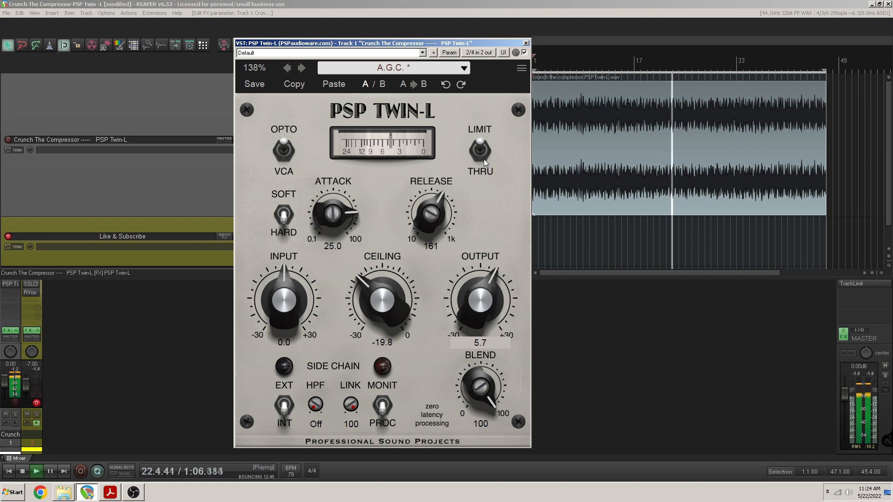
drag(429, 229, 433, 236)
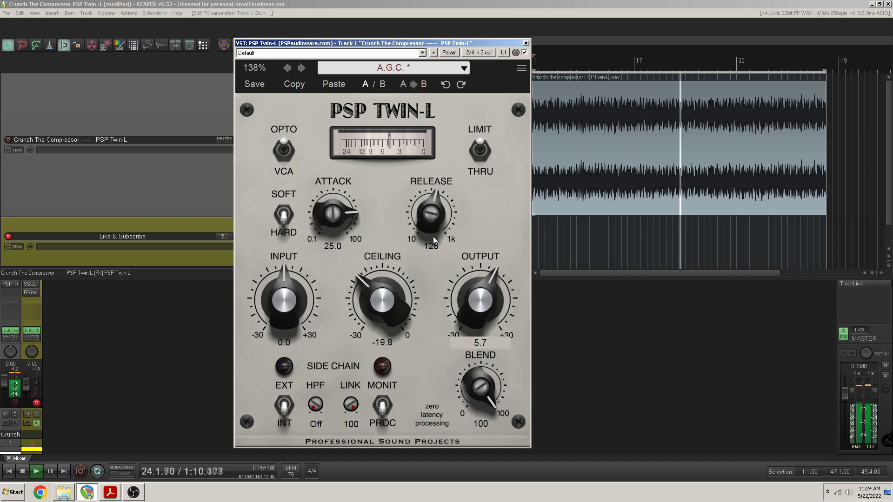
Step: Compare the limited sound against Thru, return to Limit and set the side-chain link to 50
click(481, 152)
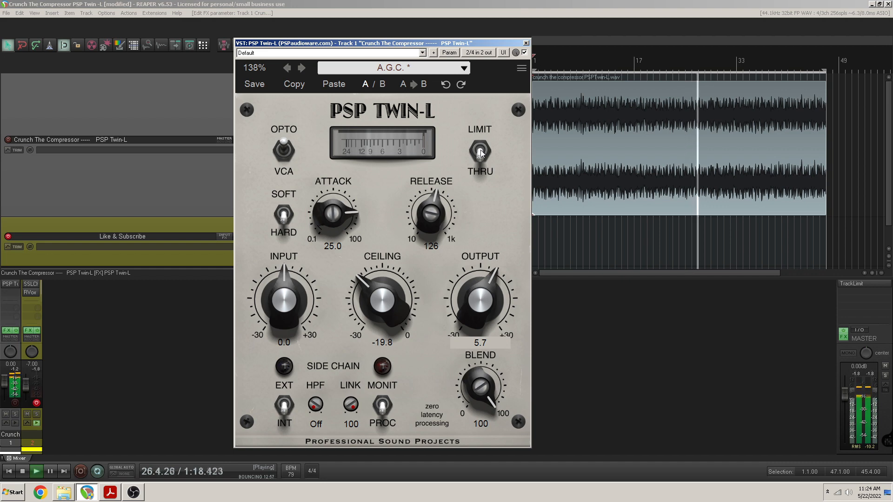
click(480, 152)
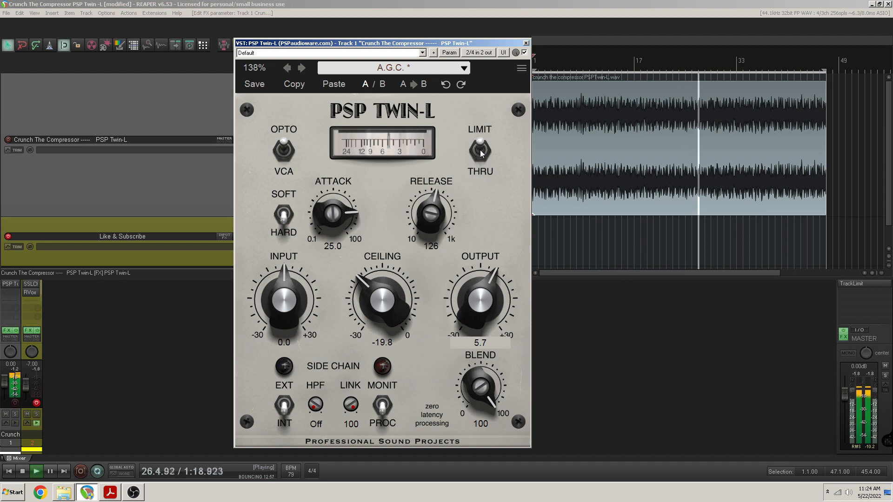
click(352, 404)
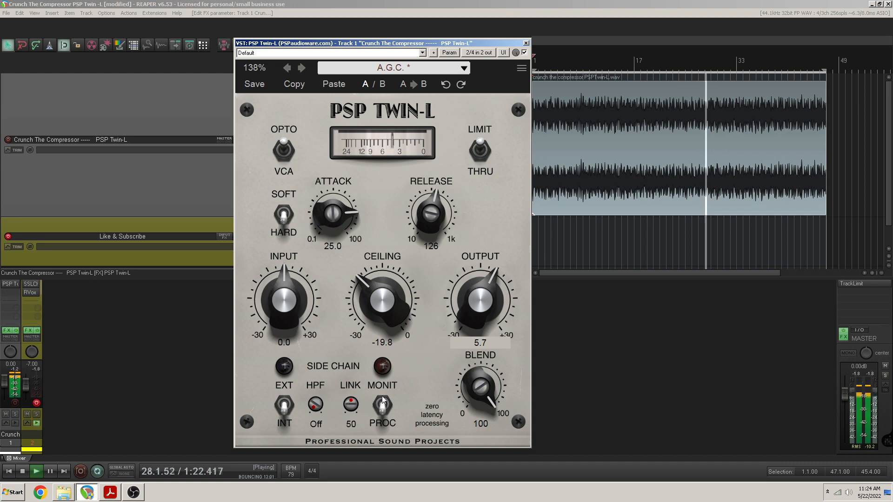
Step: Raise the limiter's ceiling to -15.3 and lower its output to 2.7
drag(381, 312, 393, 288)
drag(486, 297, 487, 311)
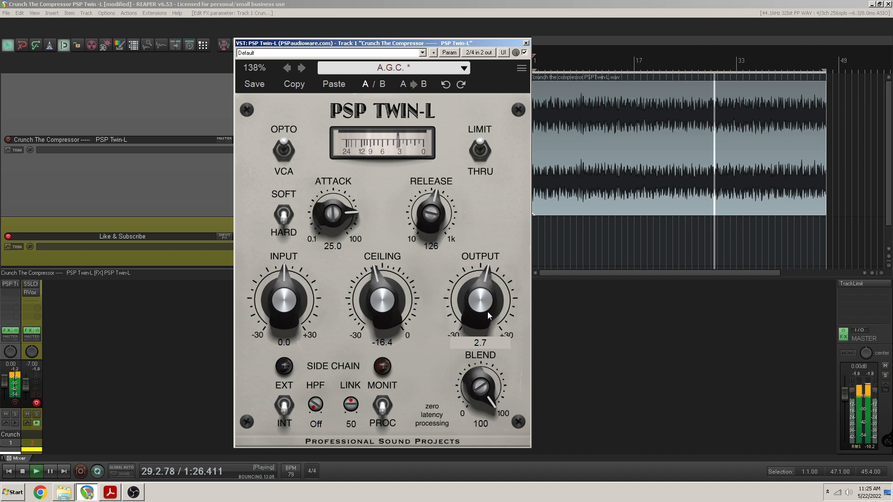
drag(392, 307, 390, 301)
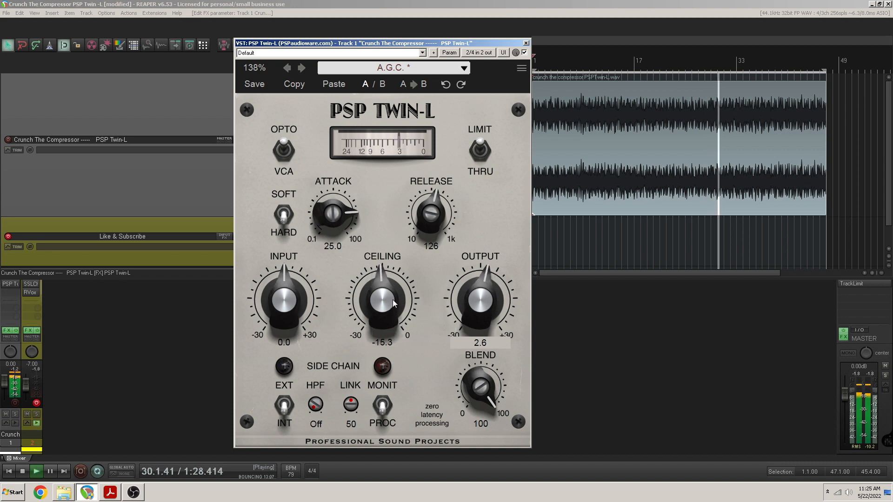
scroll(475, 307, up, 1)
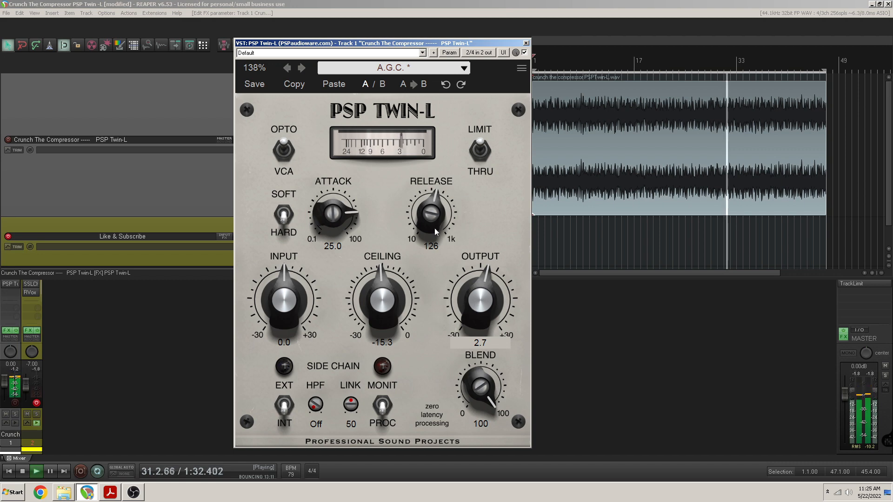
Step: Switch the limiter from Hard to Soft, shorten the release to 41 and set the output to 2.9
click(285, 214)
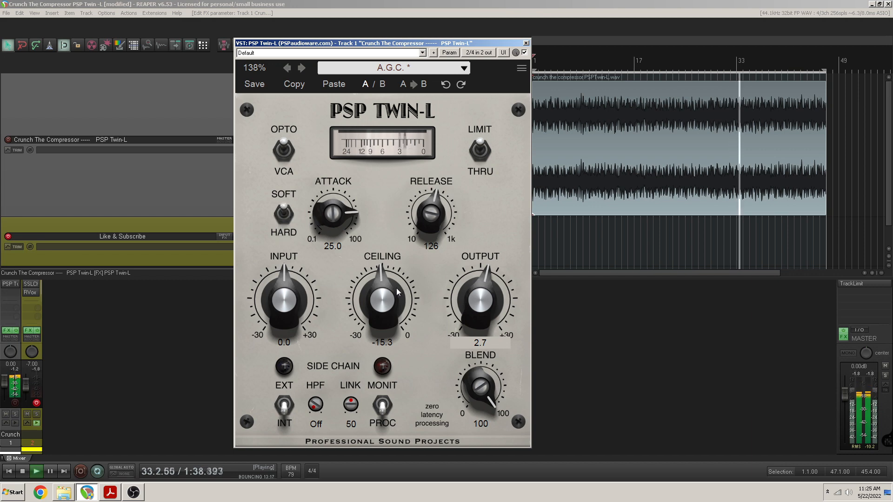
drag(430, 230, 433, 267)
drag(476, 293, 475, 291)
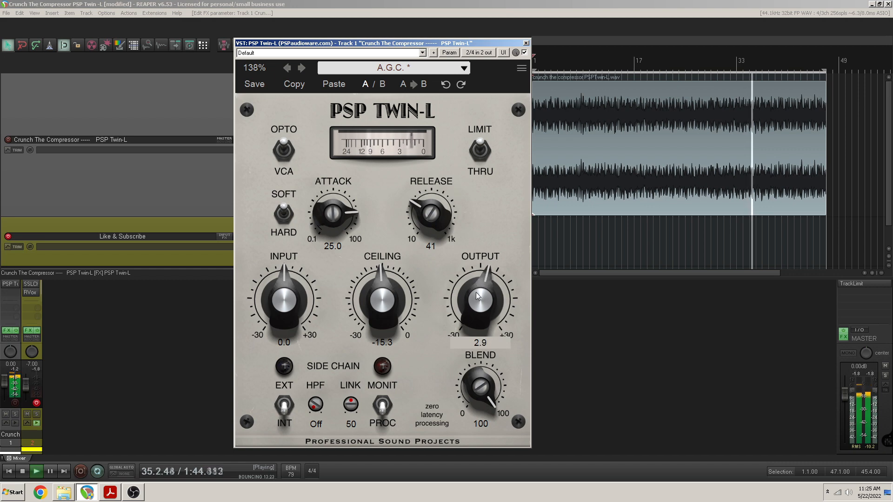
Step: Level-match the soft-mode limiting against Thru by comparing the two, trying an output of 2.2 and settling on 2.6
click(481, 153)
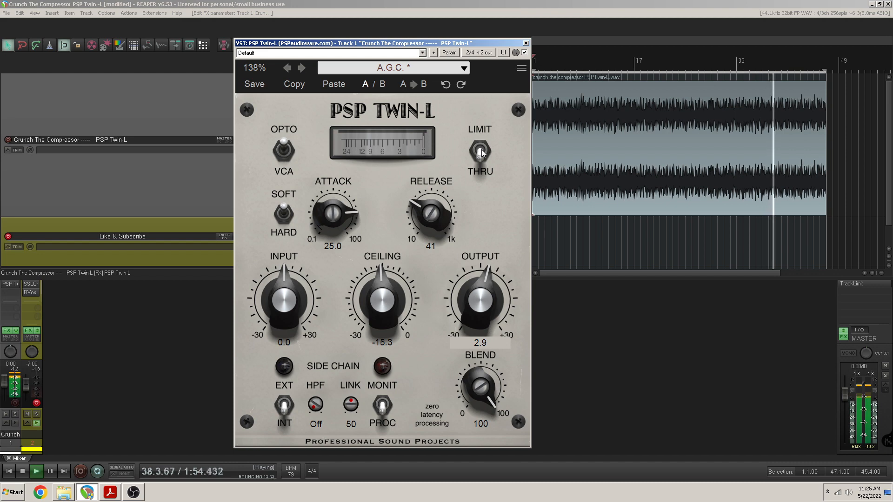
click(480, 151)
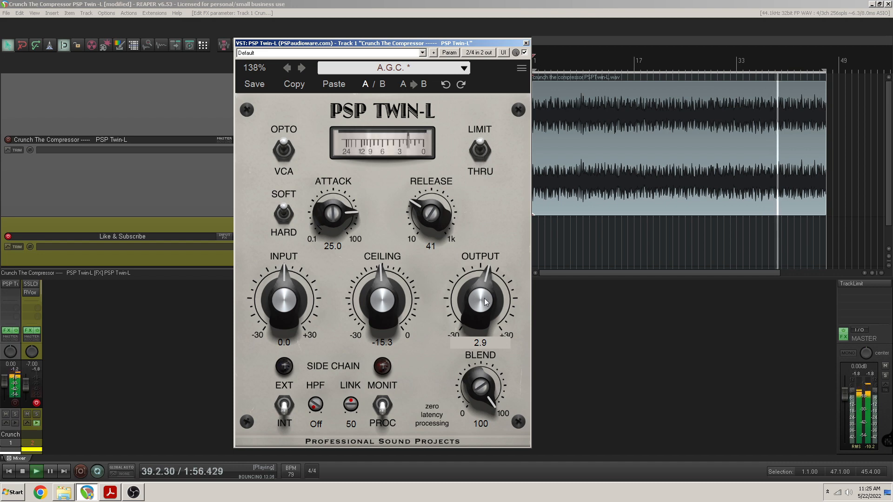
drag(484, 305, 485, 308)
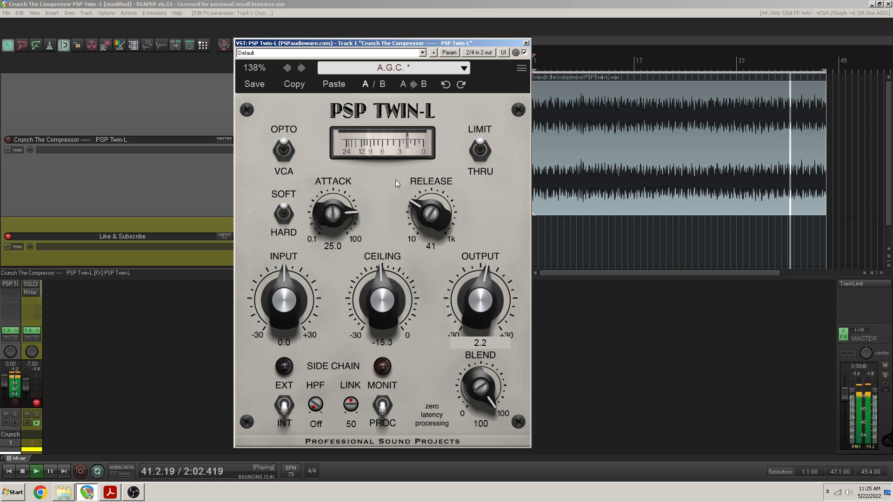
click(484, 151)
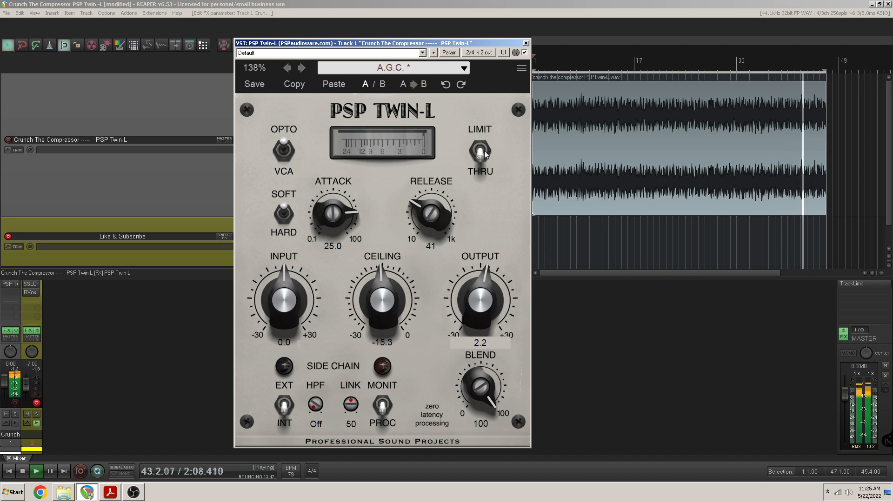
click(484, 151)
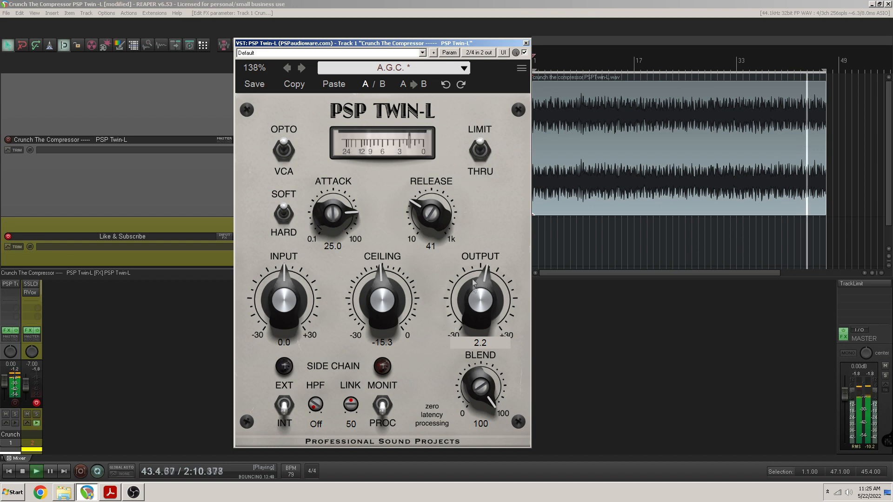
scroll(472, 299, up, 2)
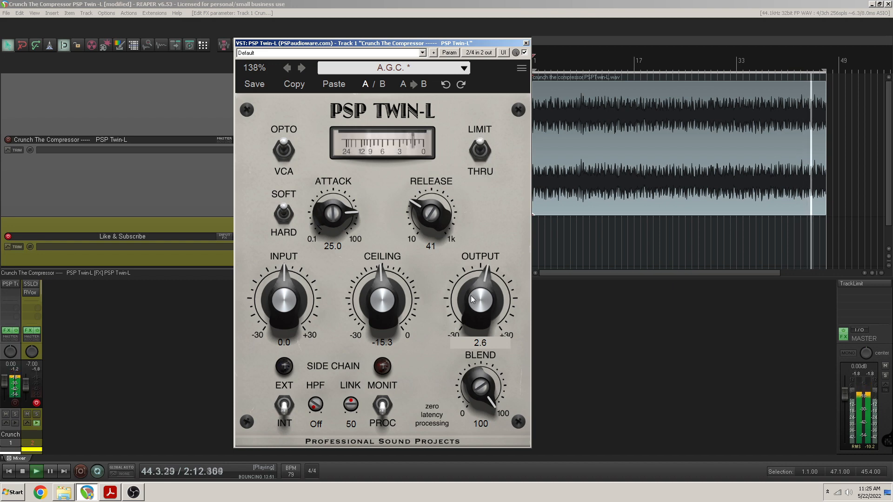